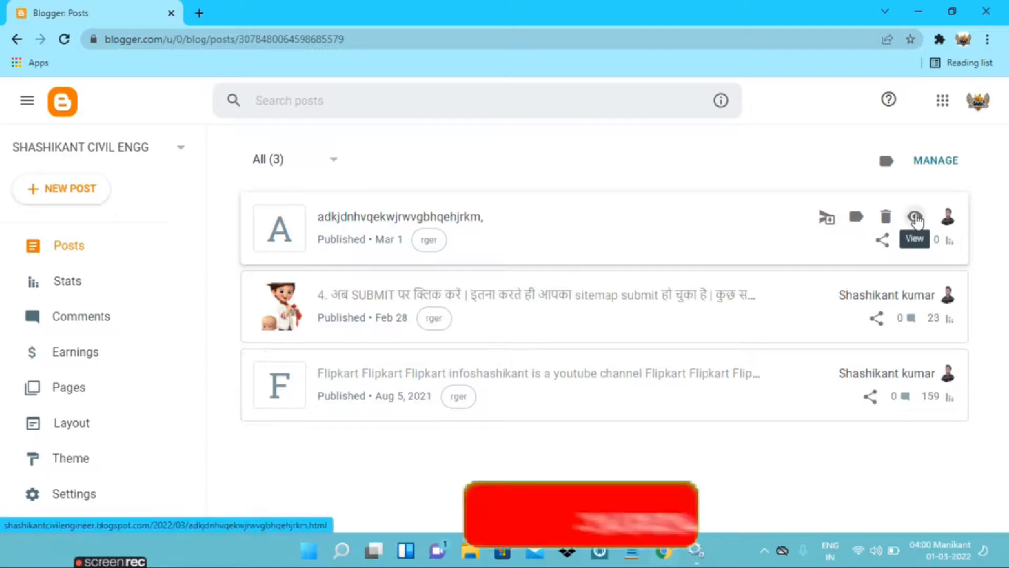
View the published post "adkjdnhvqekwjrwvgbhqehjrkm," on the live blog and look through its content
{"action": "left_click", "coordinate": [915, 217]}
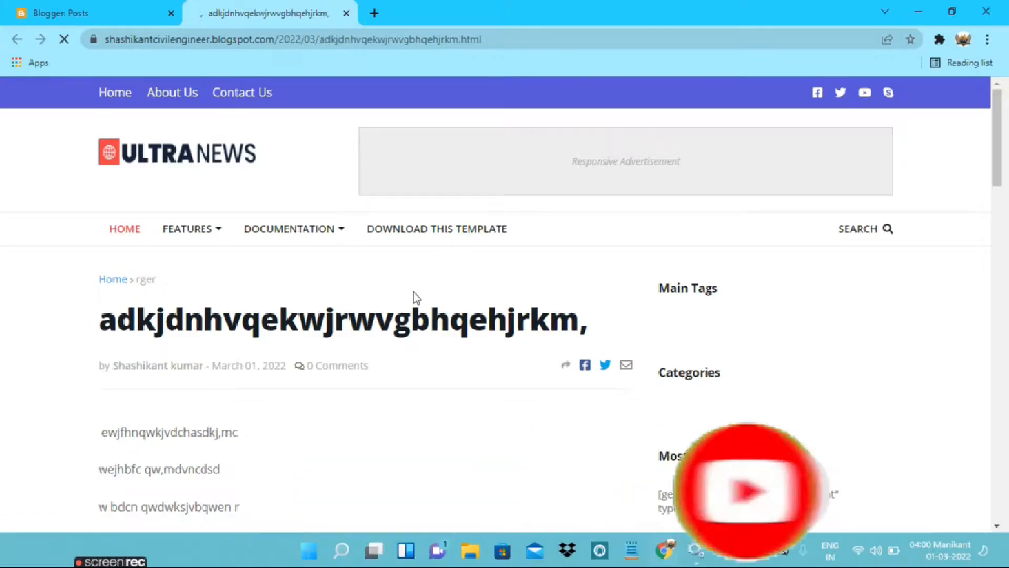
{"action": "scroll", "coordinate": [414, 292], "scroll_direction": "down", "scroll_amount": 3}
{"action": "scroll", "coordinate": [414, 292], "scroll_direction": "up", "scroll_amount": 3}
{"action": "scroll", "coordinate": [414, 292], "scroll_direction": "down", "scroll_amount": 3}
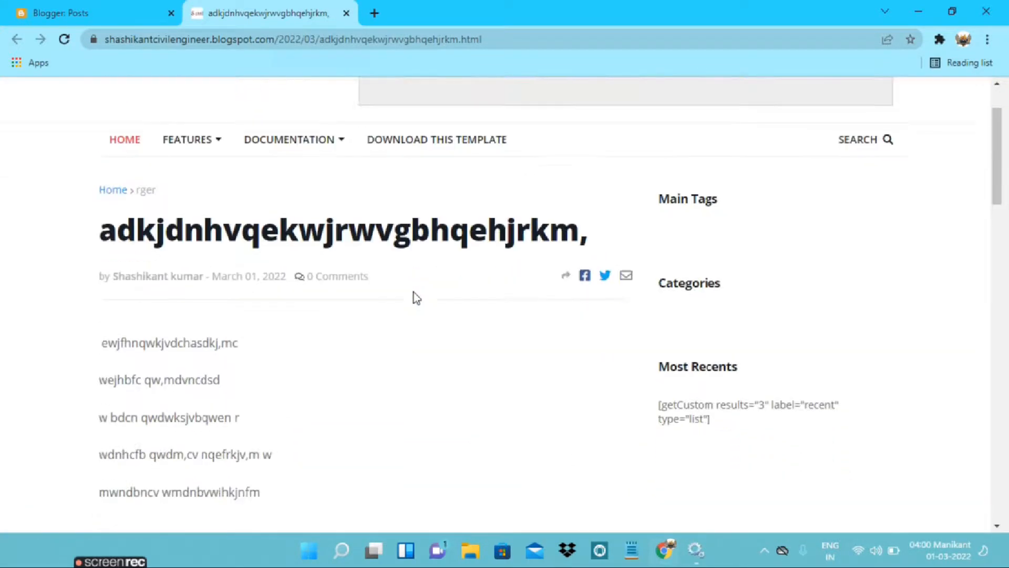
{"action": "scroll", "coordinate": [414, 293], "scroll_direction": "down", "scroll_amount": 1}
{"action": "scroll", "coordinate": [414, 292], "scroll_direction": "up", "scroll_amount": 3}
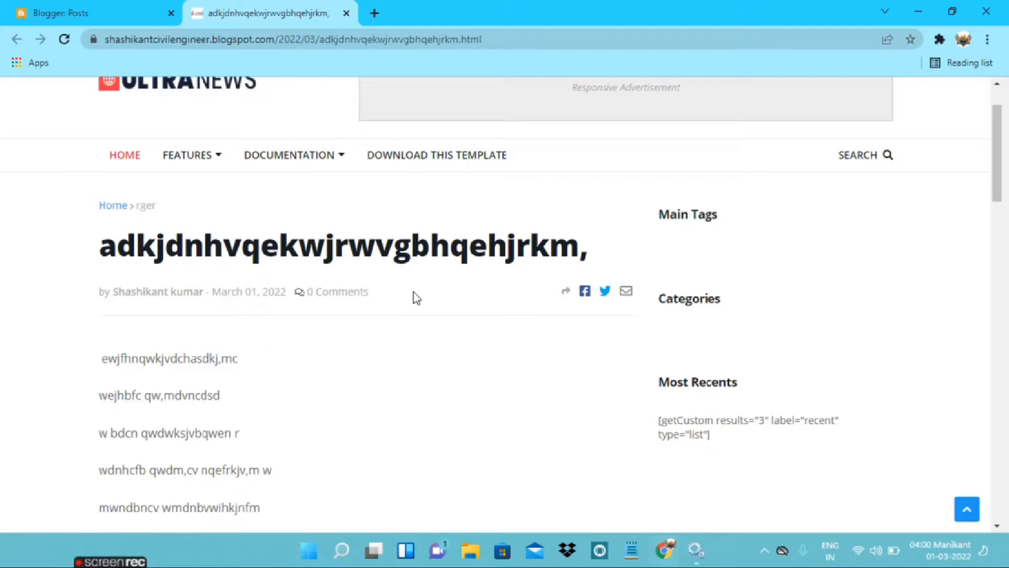
{"action": "scroll", "coordinate": [414, 293], "scroll_direction": "down", "scroll_amount": 3}
{"action": "scroll", "coordinate": [414, 292], "scroll_direction": "up", "scroll_amount": 2}
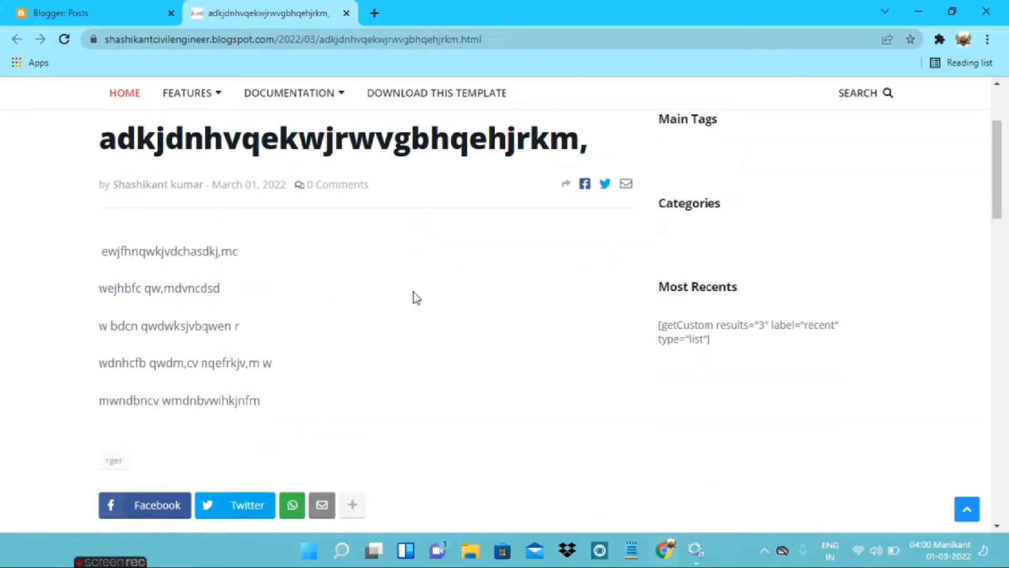
{"action": "scroll", "coordinate": [415, 293], "scroll_direction": "up", "scroll_amount": 3}
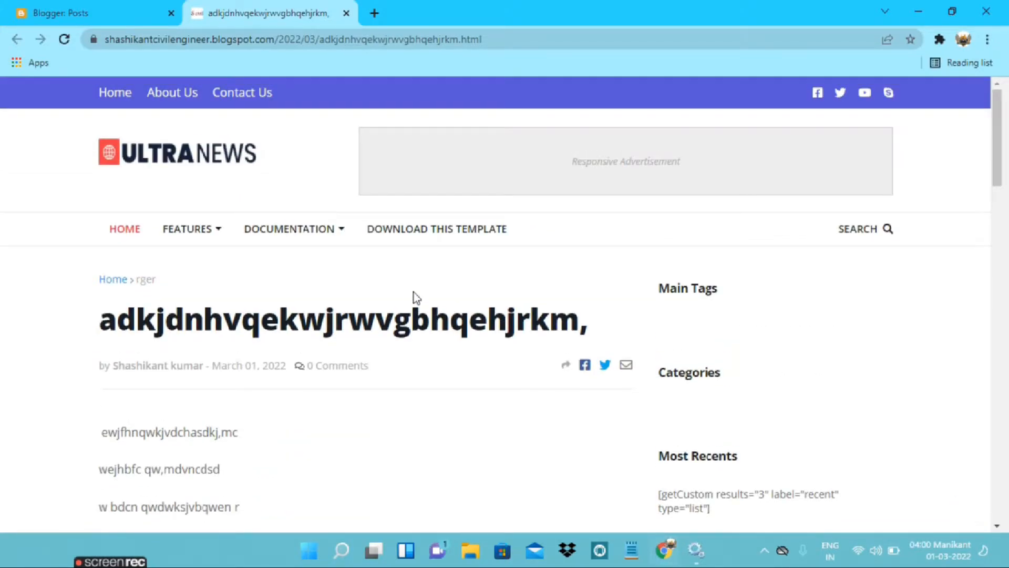
Delete the post "adkjdnhvqekwjrwvgbhqehjrkm," from the Blogger post list and confirm the removal
{"action": "left_click", "coordinate": [46, 11]}
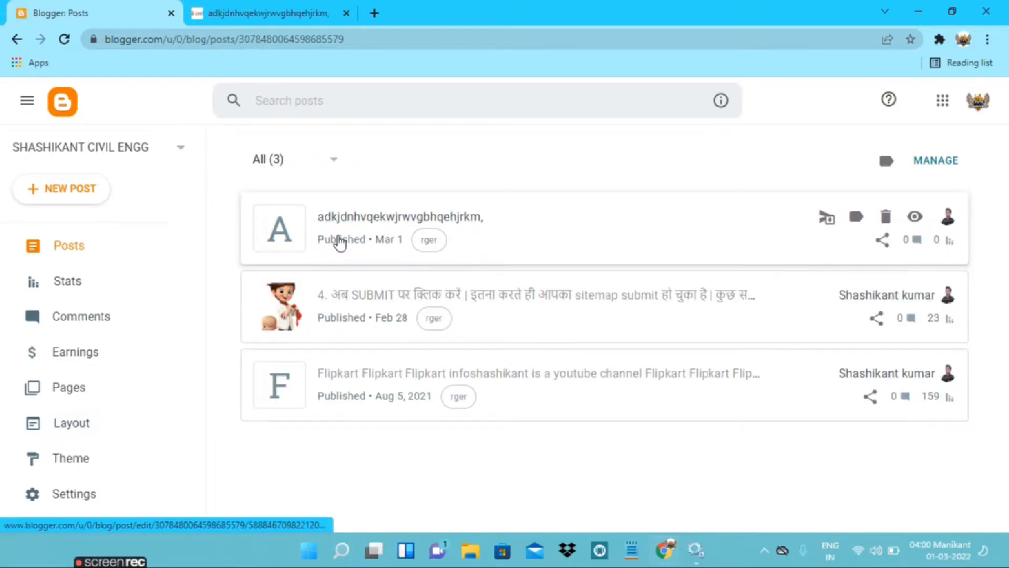
{"action": "left_click", "coordinate": [260, 11]}
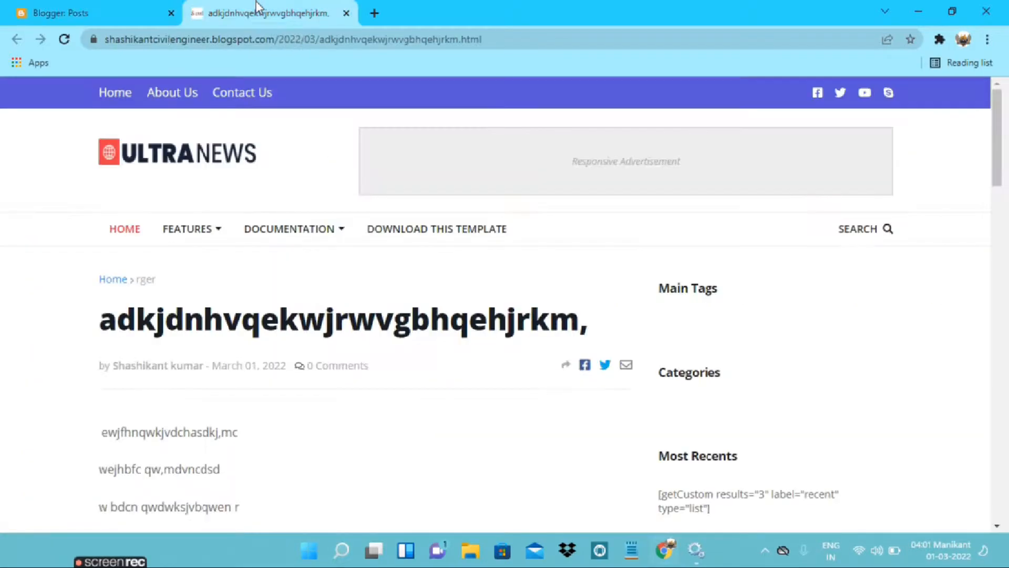
{"action": "left_click", "coordinate": [86, 7]}
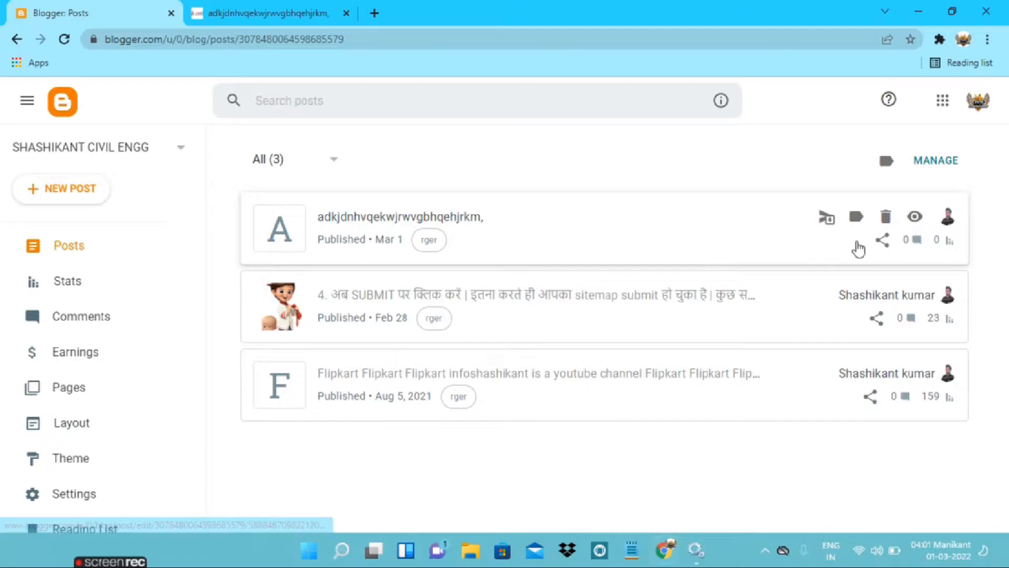
{"action": "left_click", "coordinate": [888, 221]}
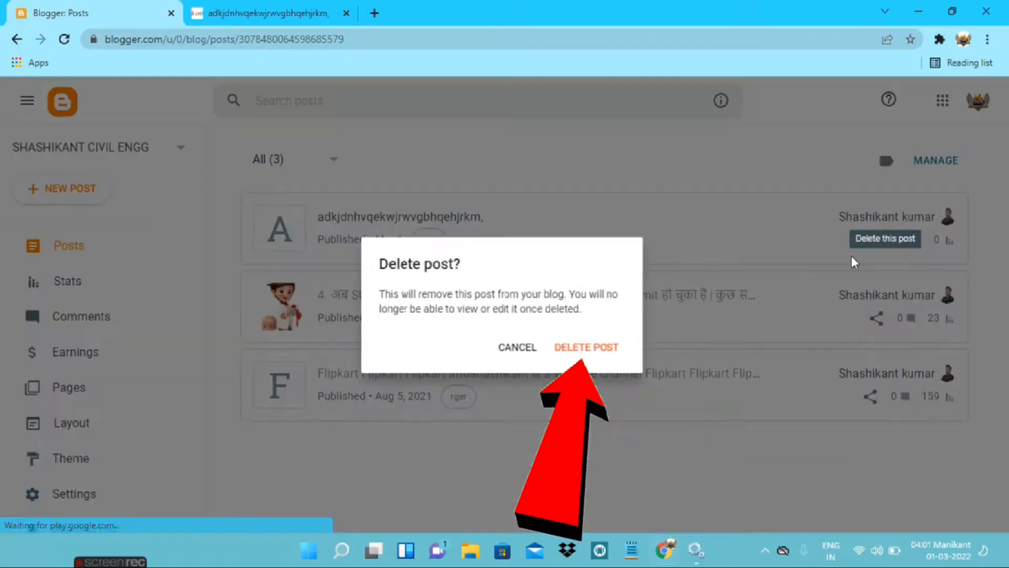
{"action": "left_click", "coordinate": [602, 347]}
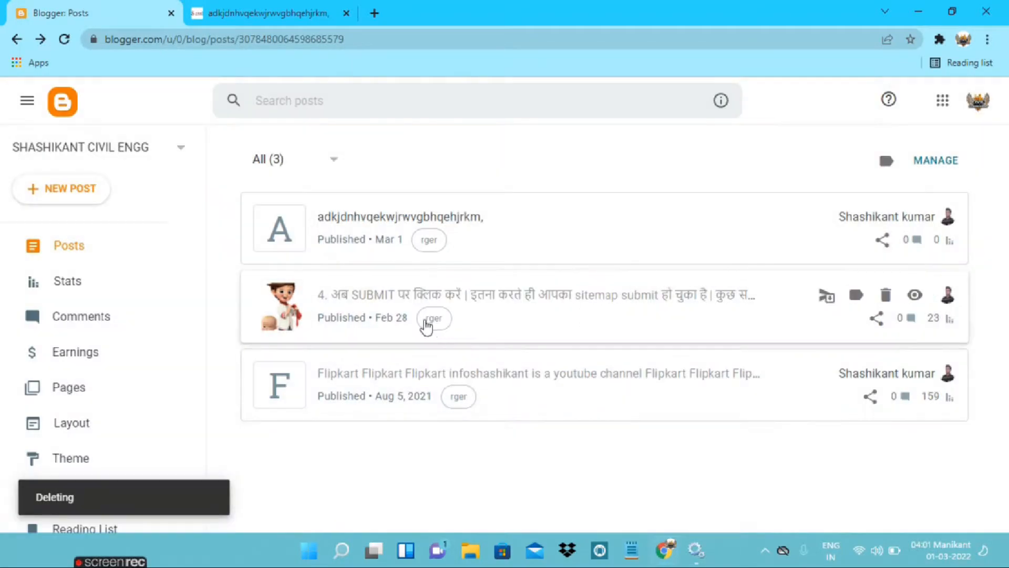
Reload the deleted post's live page and examine what visitors get at that address
{"action": "left_click", "coordinate": [273, 13]}
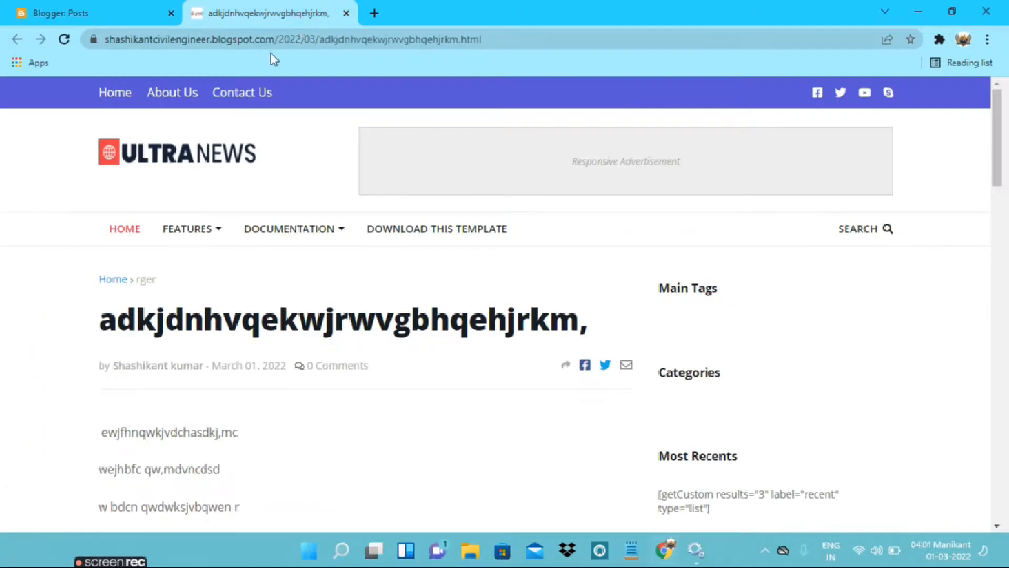
{"action": "left_click", "coordinate": [65, 41]}
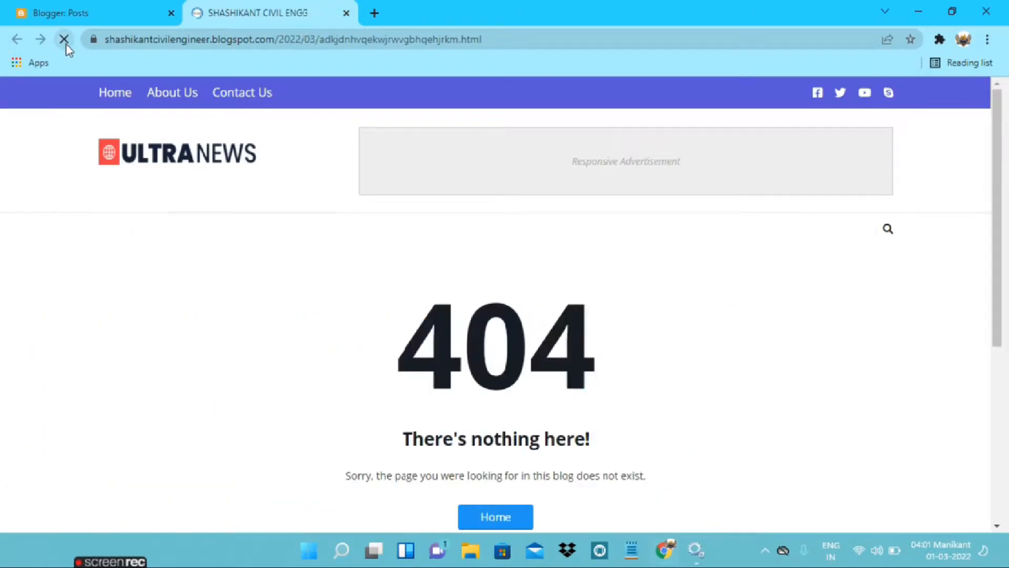
{"action": "scroll", "coordinate": [247, 327], "scroll_direction": "down", "scroll_amount": 2}
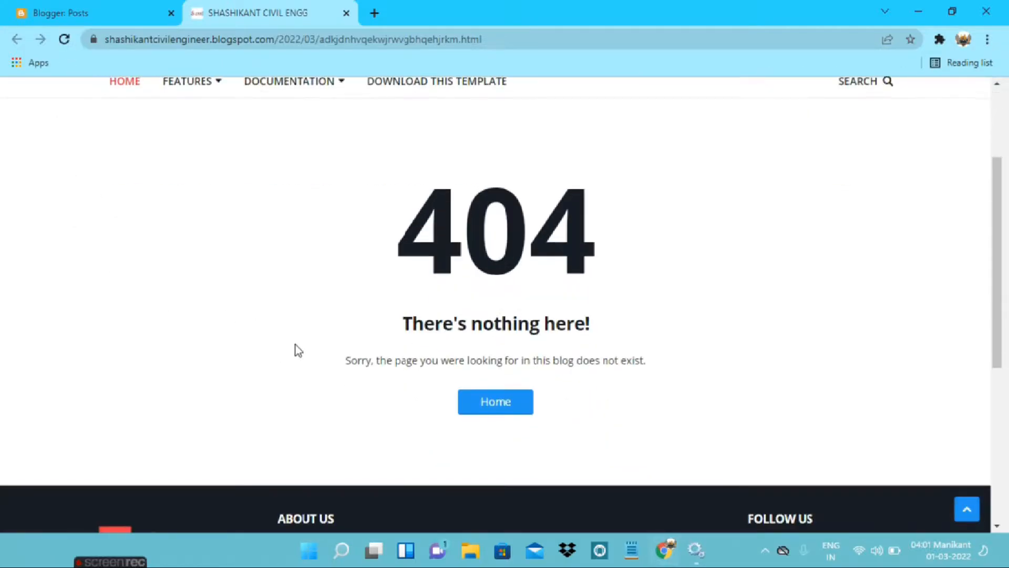
{"action": "scroll", "coordinate": [432, 439], "scroll_direction": "up", "scroll_amount": 1}
{"action": "left_click_drag", "start_coordinate": [380, 338], "coordinate": [639, 334]}
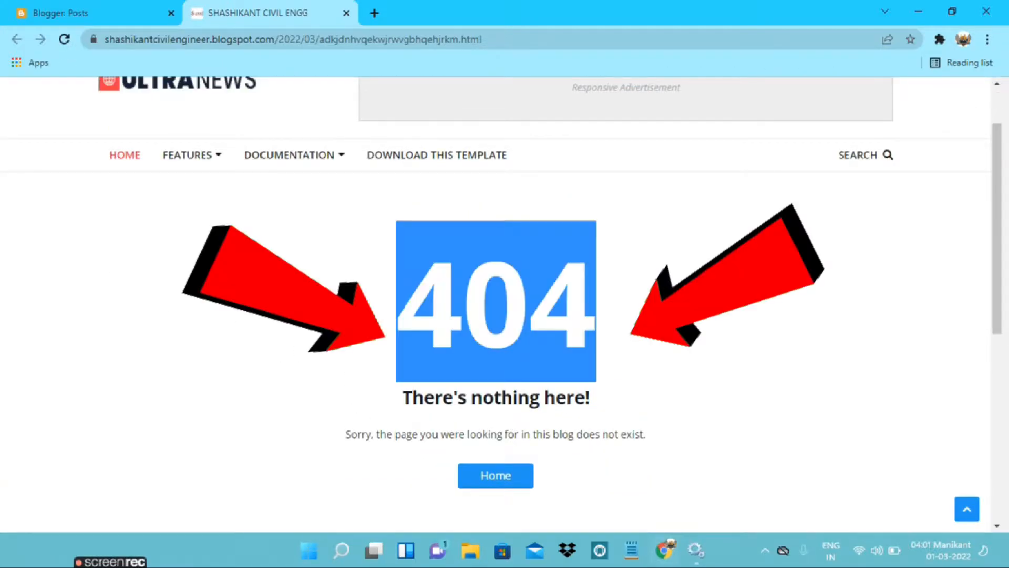
{"action": "left_click", "coordinate": [619, 325]}
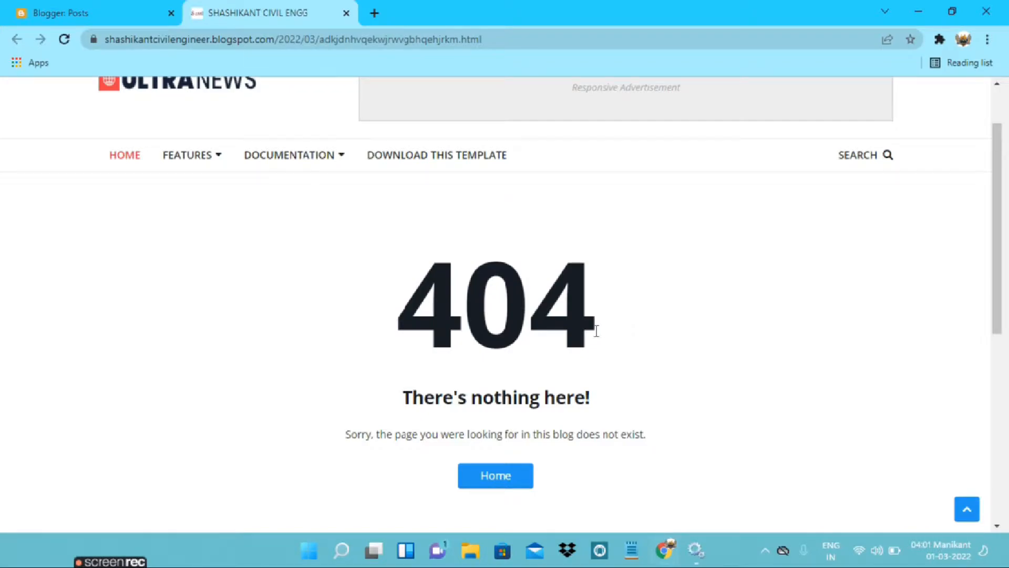
{"action": "scroll", "coordinate": [599, 331], "scroll_direction": "up", "scroll_amount": 1}
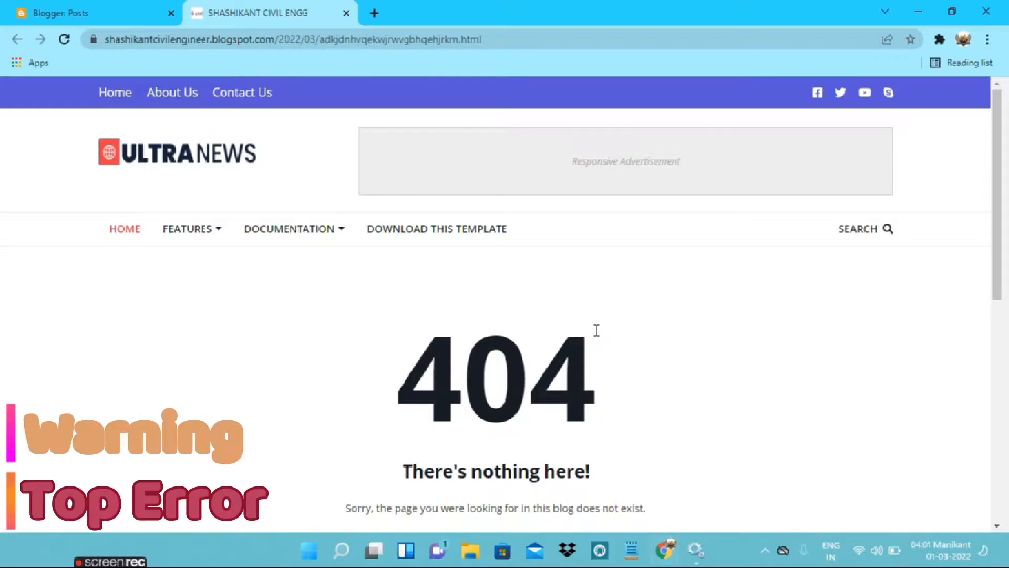
{"action": "left_click_drag", "start_coordinate": [597, 363], "coordinate": [447, 355]}
{"action": "left_click", "coordinate": [407, 360]}
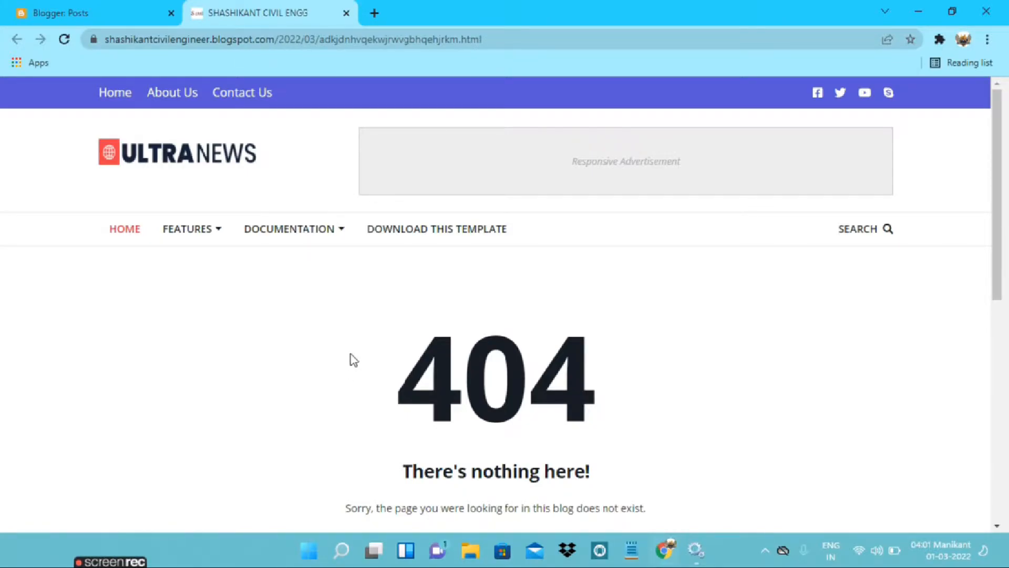
Copy the deleted post's full URL from the browser and paste it into a blank Notepad document
{"action": "left_click", "coordinate": [312, 40]}
{"action": "key", "text": "ctrl+c"}
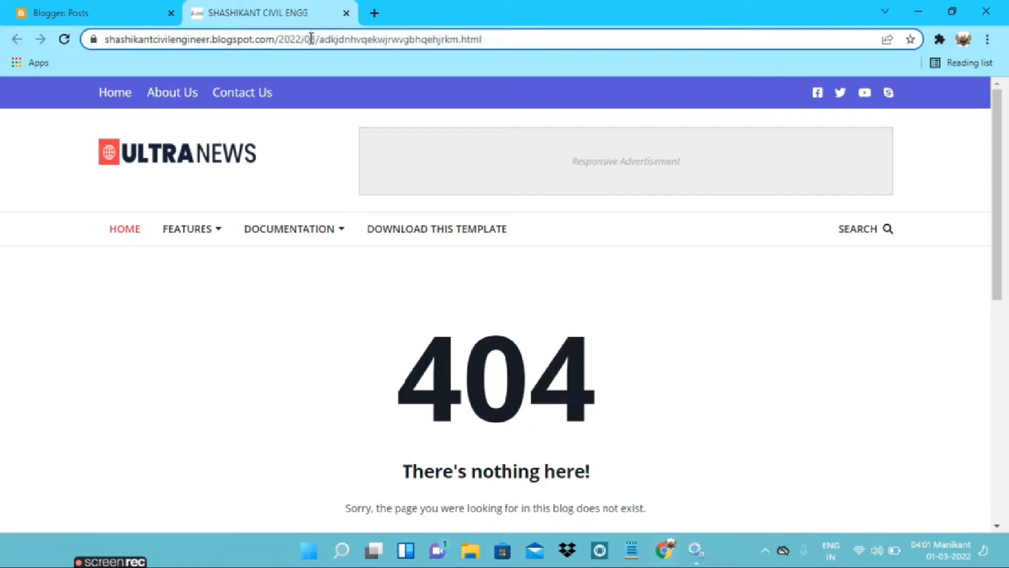
{"action": "left_click", "coordinate": [308, 319]}
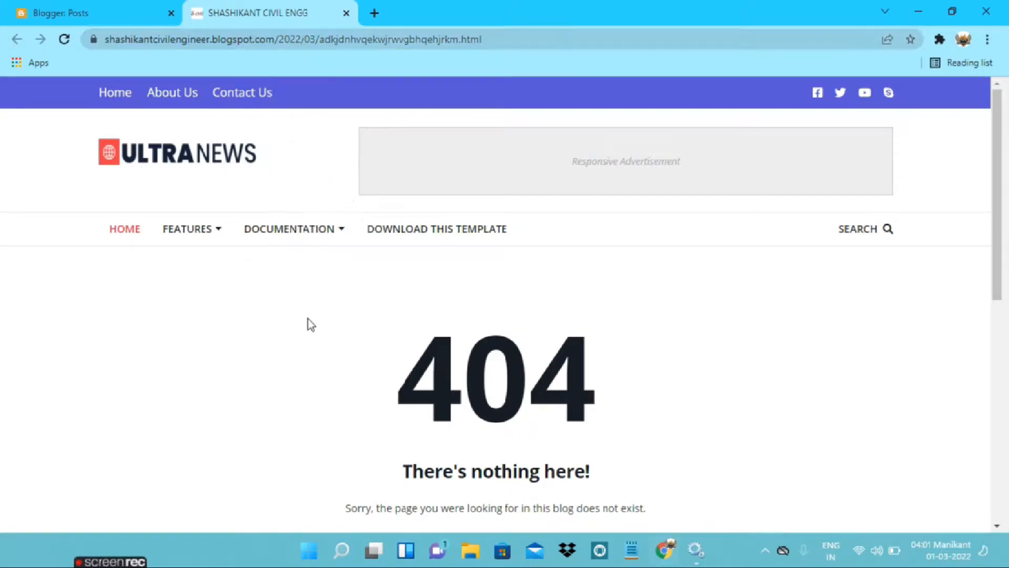
{"action": "left_click", "coordinate": [644, 550]}
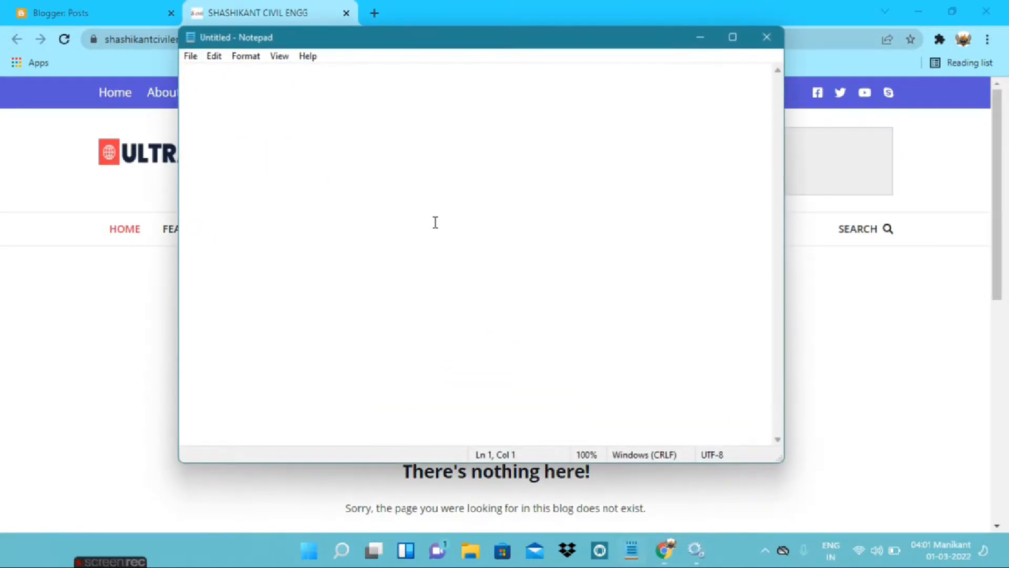
{"action": "key", "text": "ctrl+v"}
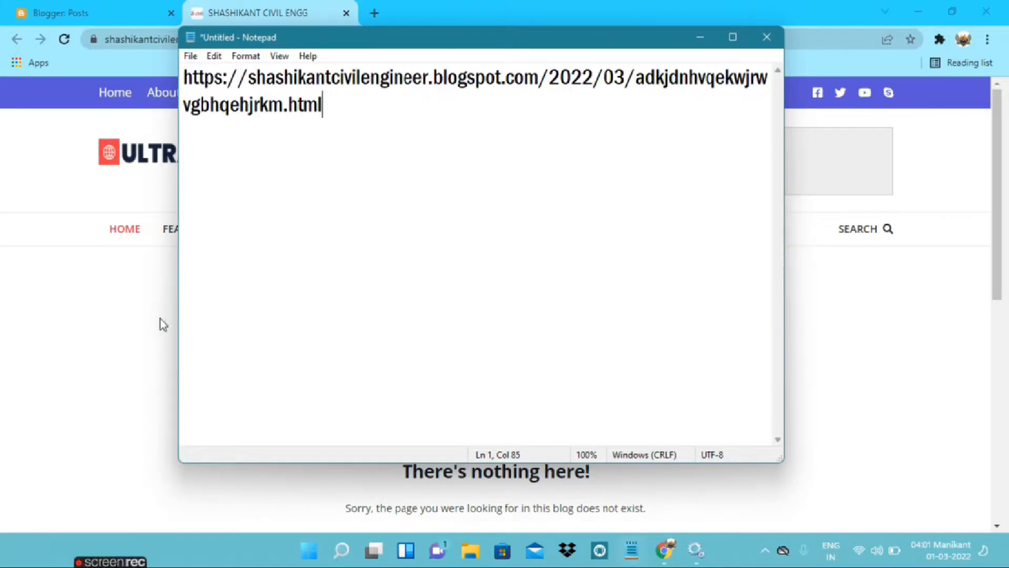
Return to the browser and compare the remaining posts in Blogger with the deleted post's live page
{"action": "left_click", "coordinate": [124, 330]}
{"action": "left_click", "coordinate": [97, 15]}
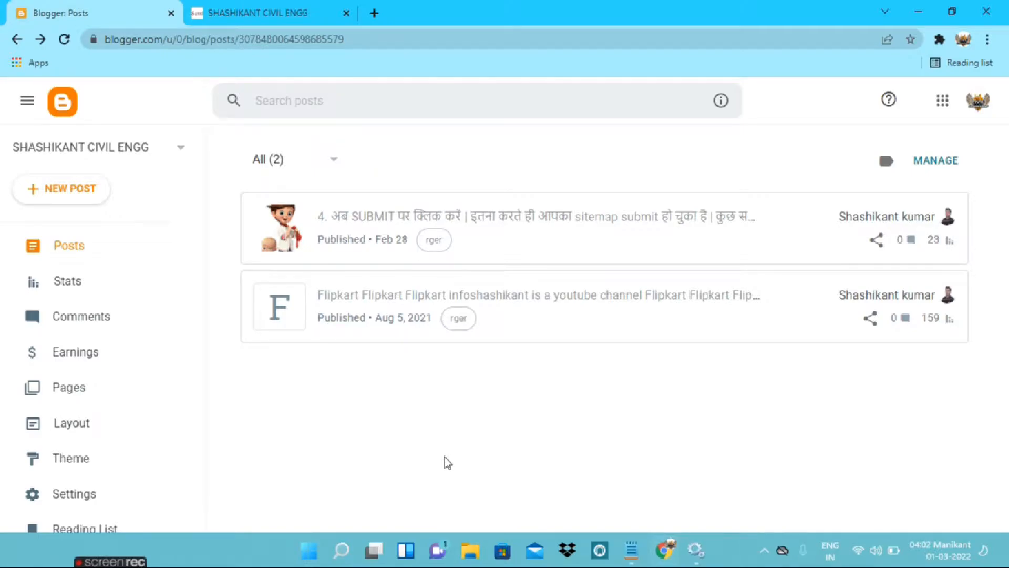
{"action": "left_click", "coordinate": [250, 7]}
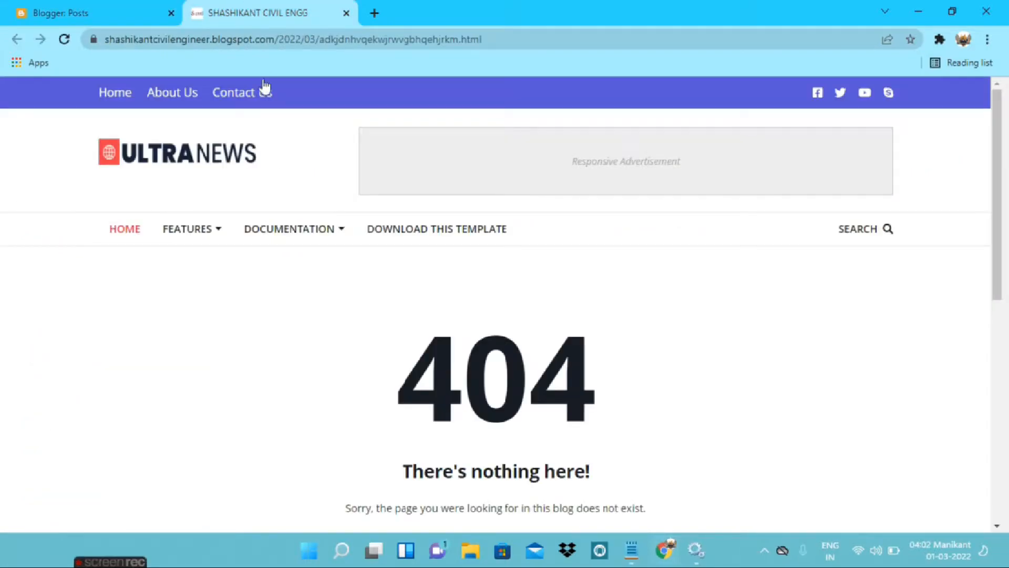
{"action": "mouse_move", "coordinate": [191, 230]}
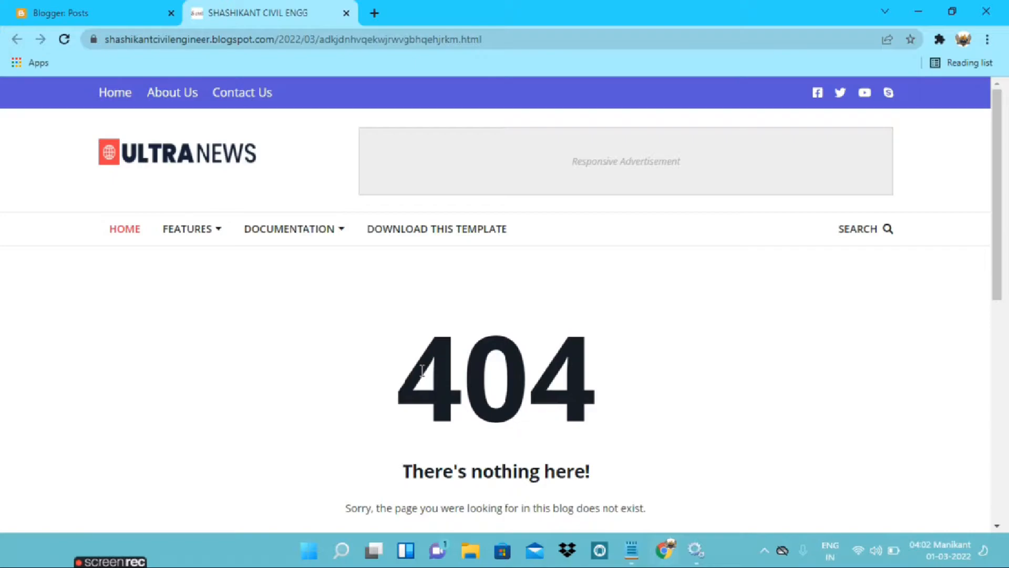
{"action": "left_click_drag", "start_coordinate": [372, 368], "coordinate": [593, 365]}
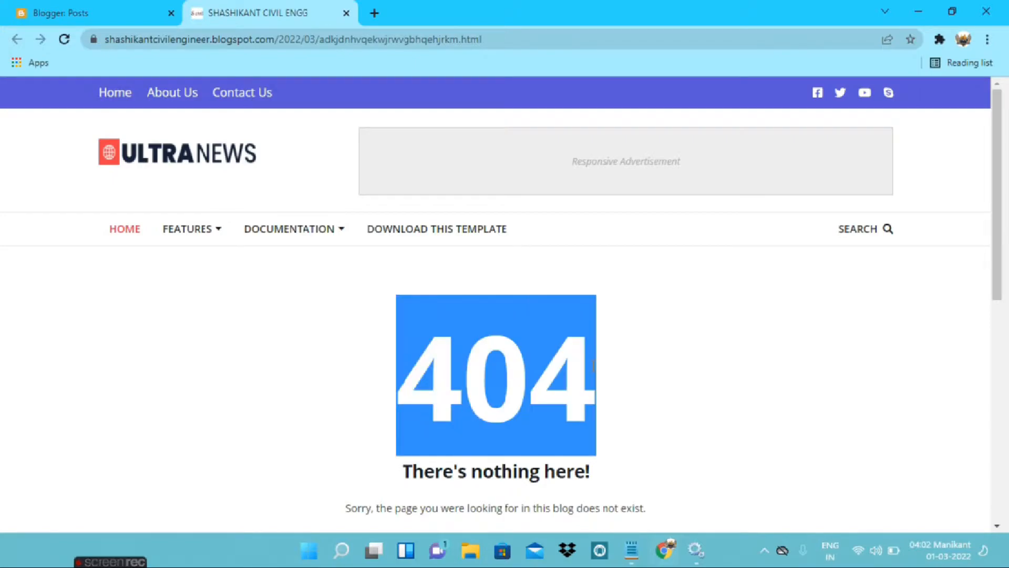
{"action": "left_click", "coordinate": [605, 368]}
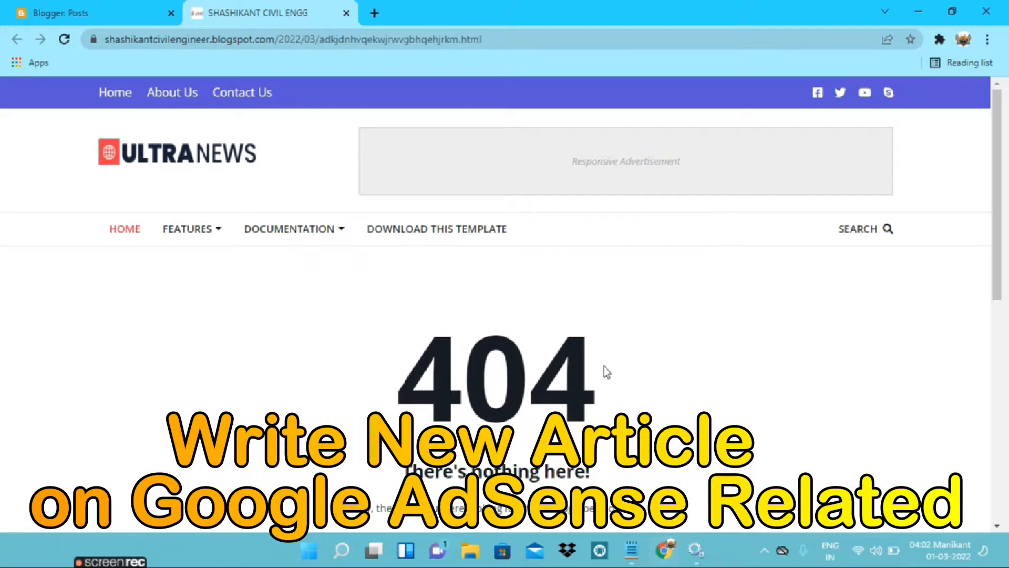
{"action": "left_click", "coordinate": [59, 13]}
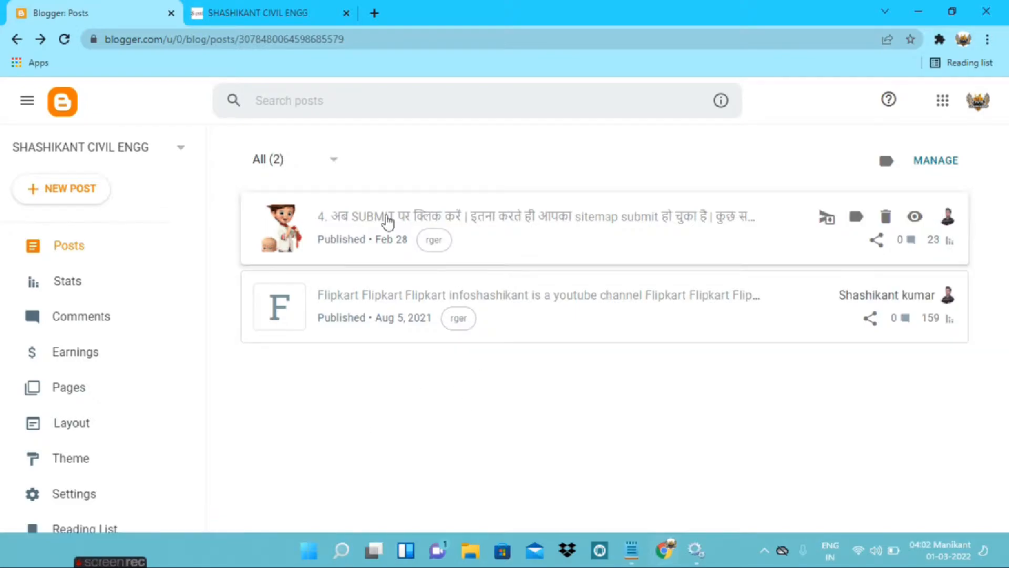
{"action": "left_click", "coordinate": [307, 12]}
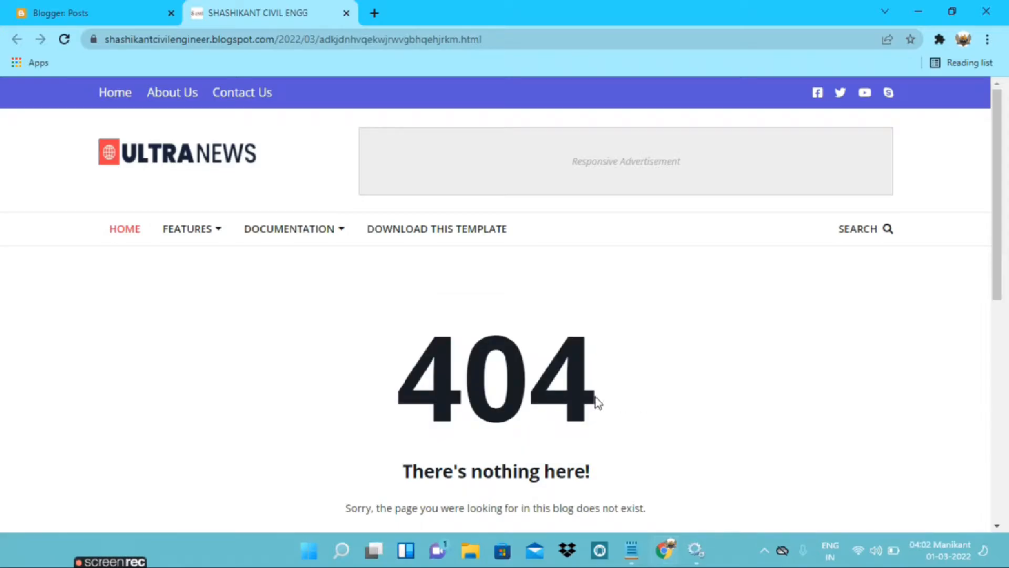
{"action": "left_click", "coordinate": [89, 12]}
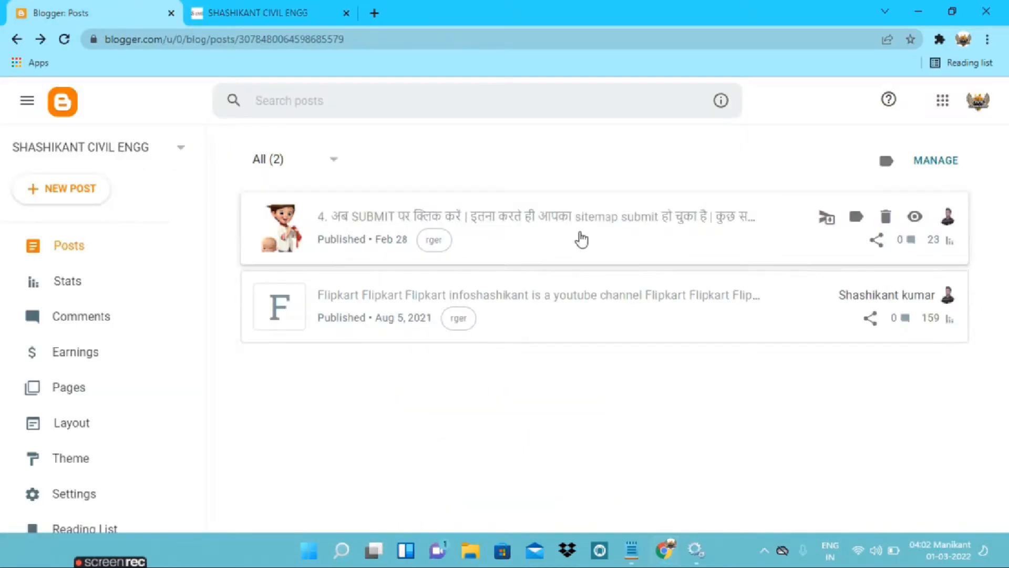
Open the Feb 28 post in the editor, look over its content, and return to the post list
{"action": "left_click", "coordinate": [459, 205]}
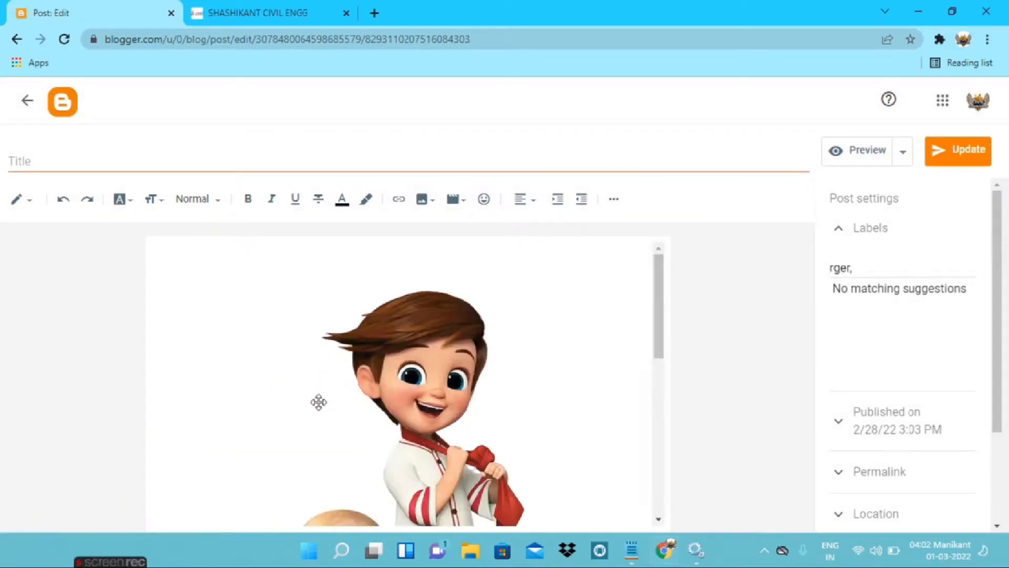
{"action": "scroll", "coordinate": [343, 377], "scroll_direction": "down", "scroll_amount": 3}
{"action": "scroll", "coordinate": [337, 373], "scroll_direction": "up", "scroll_amount": 3}
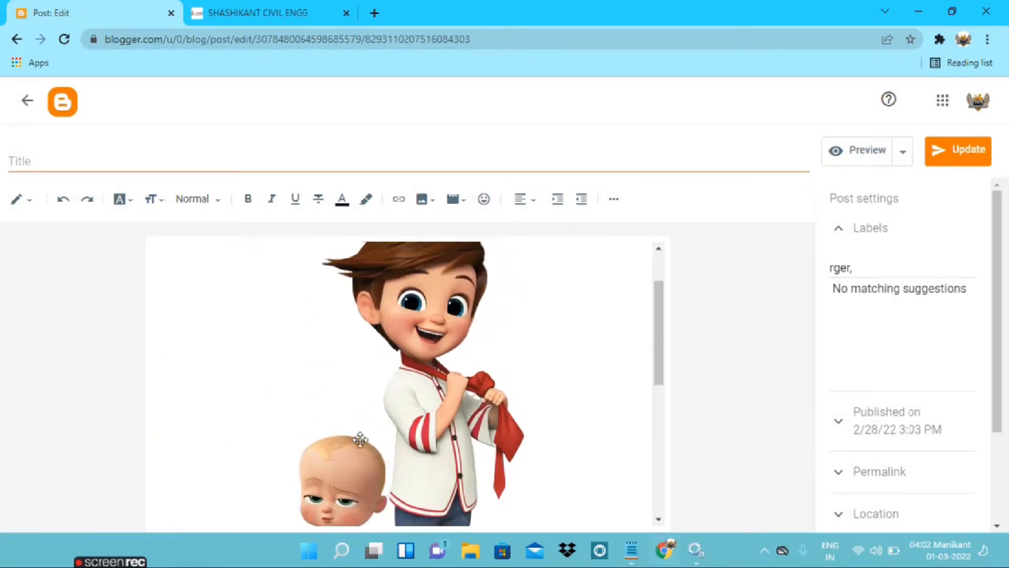
{"action": "scroll", "coordinate": [315, 363], "scroll_direction": "down", "scroll_amount": 3}
{"action": "left_click", "coordinate": [29, 100]}
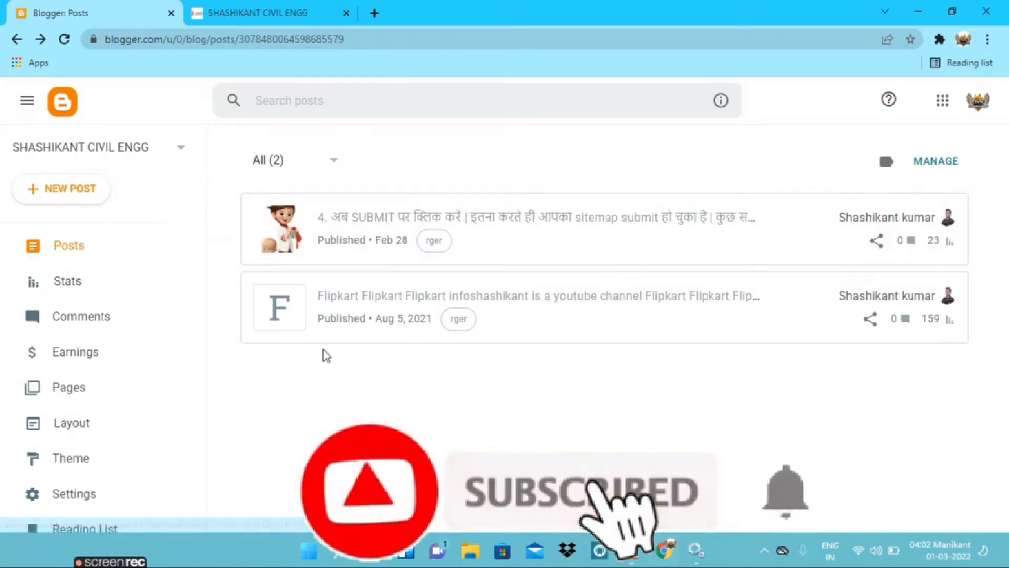
Copy the share link of the published Feb 28 post from the Blogger post list
{"action": "left_click", "coordinate": [289, 13]}
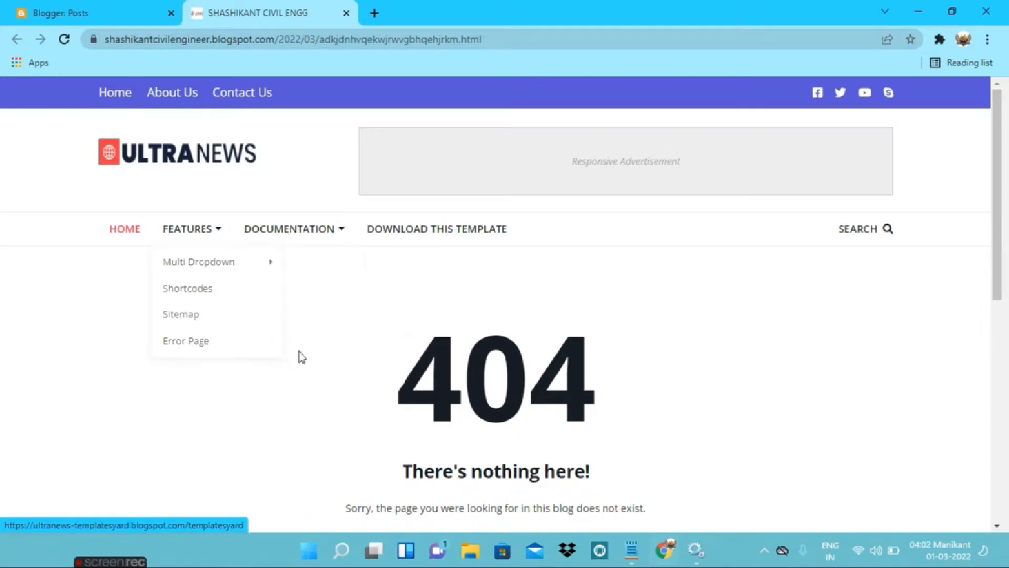
{"action": "left_click", "coordinate": [7, 7]}
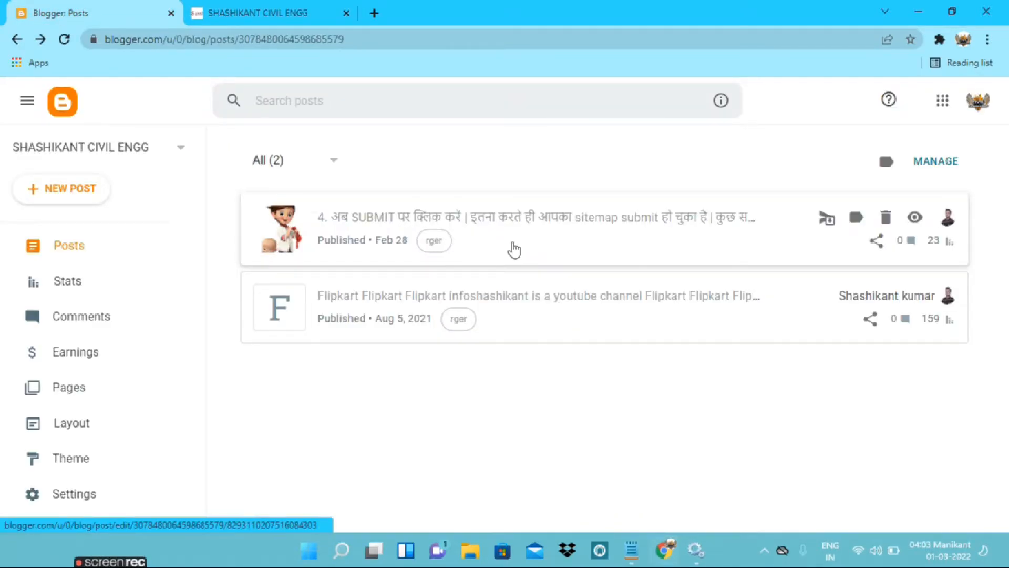
{"action": "left_click", "coordinate": [875, 243]}
{"action": "left_click", "coordinate": [396, 440]}
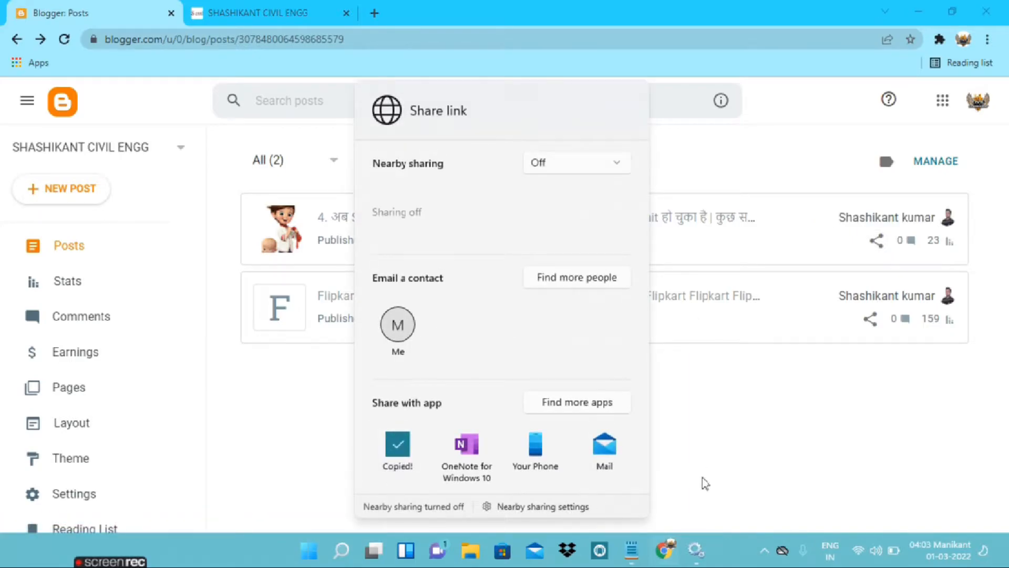
Switch to Notepad and paste the Feb 28 post's link below the deleted post's URL, separated by a blank line
{"action": "left_click", "coordinate": [632, 550]}
{"action": "type", "text": "\\"}
{"action": "key", "text": "Return"}
{"action": "key", "text": "Return"}
{"action": "key", "text": "BackSpace"}
{"action": "key", "text": "BackSpace"}
{"action": "key", "text": "BackSpace"}
{"action": "key", "text": "Return"}
{"action": "key", "text": "Return"}
{"action": "key", "text": "ctrl+v"}
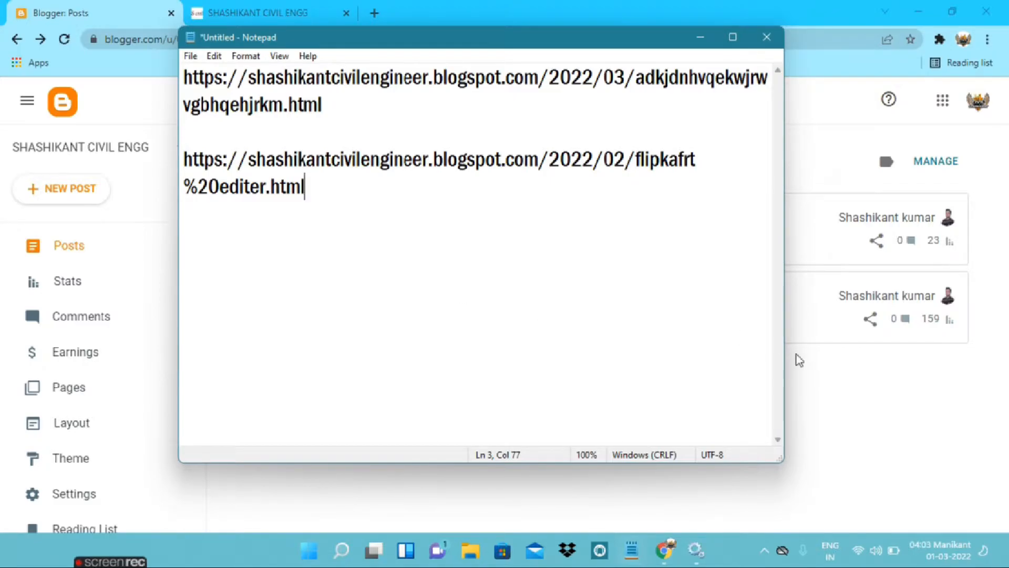
Return to Blogger, open the blog's settings, and locate the Errors and redirects section
{"action": "left_click", "coordinate": [850, 398]}
{"action": "scroll", "coordinate": [103, 326], "scroll_direction": "down", "scroll_amount": 3}
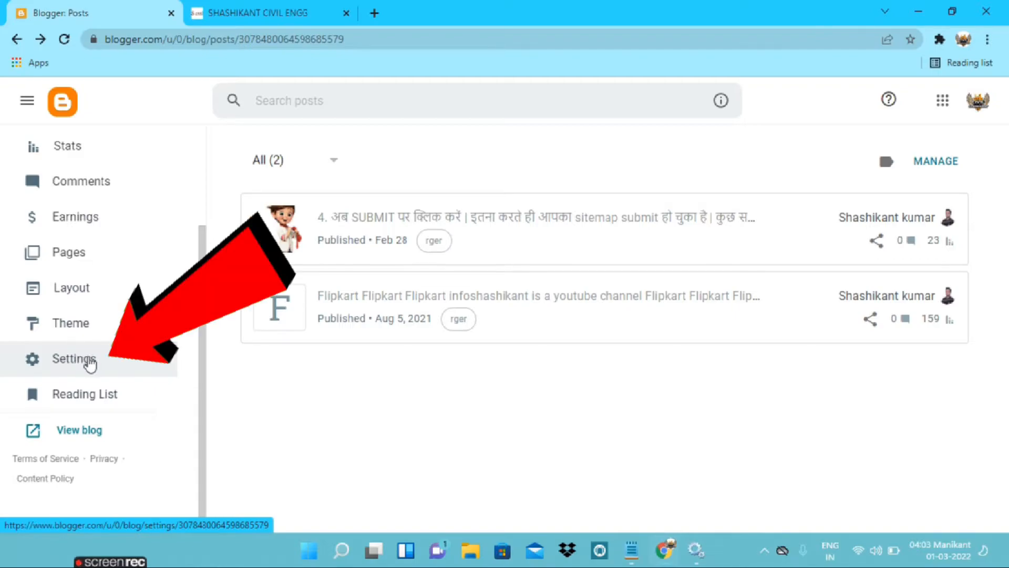
{"action": "left_click", "coordinate": [89, 362]}
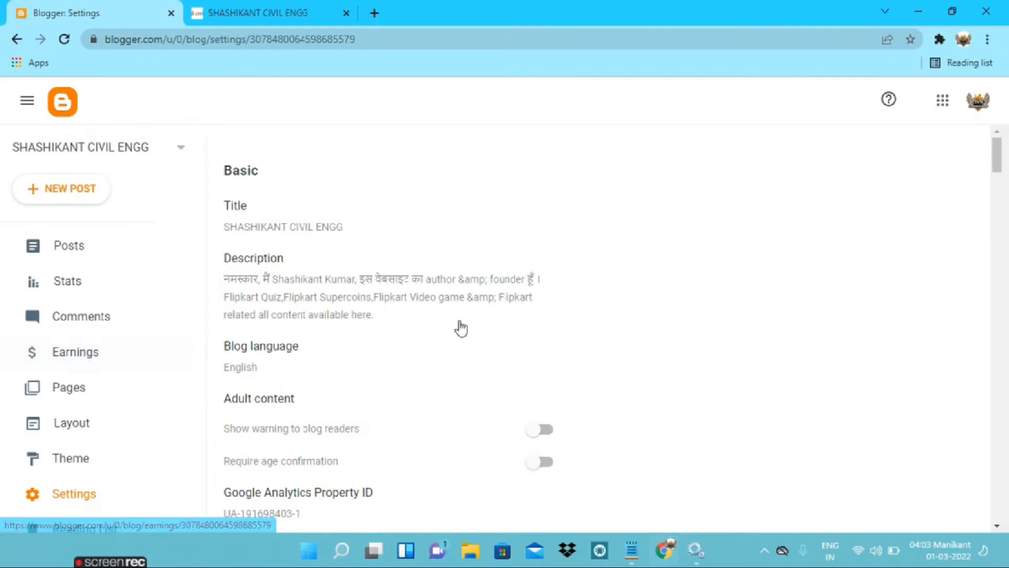
{"action": "scroll", "coordinate": [536, 286], "scroll_direction": "down", "scroll_amount": 5}
{"action": "middle_click", "coordinate": [625, 366]}
{"action": "scroll", "coordinate": [626, 367], "scroll_direction": "down", "scroll_amount": 20}
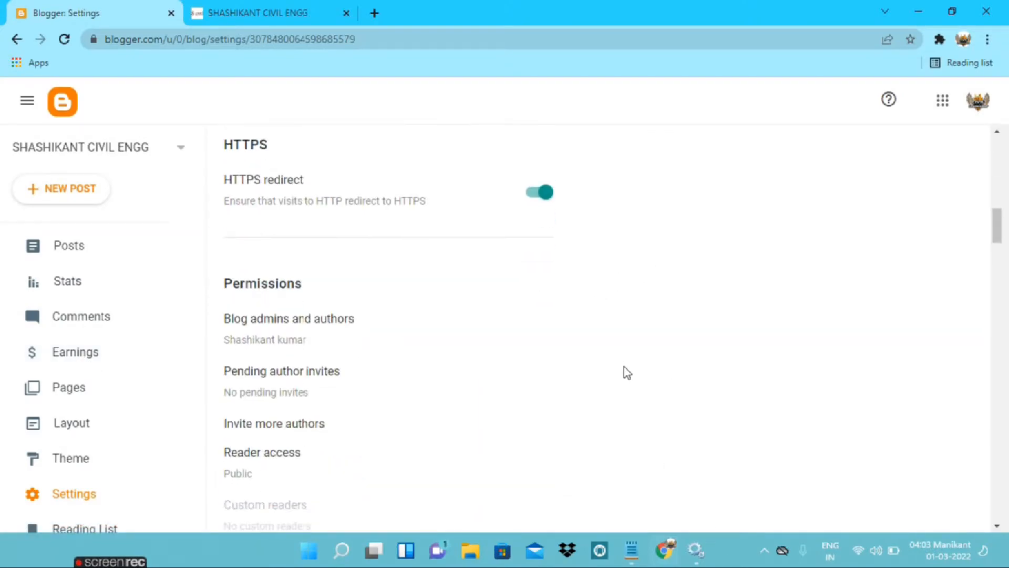
{"action": "scroll", "coordinate": [617, 366], "scroll_direction": "down", "scroll_amount": 15}
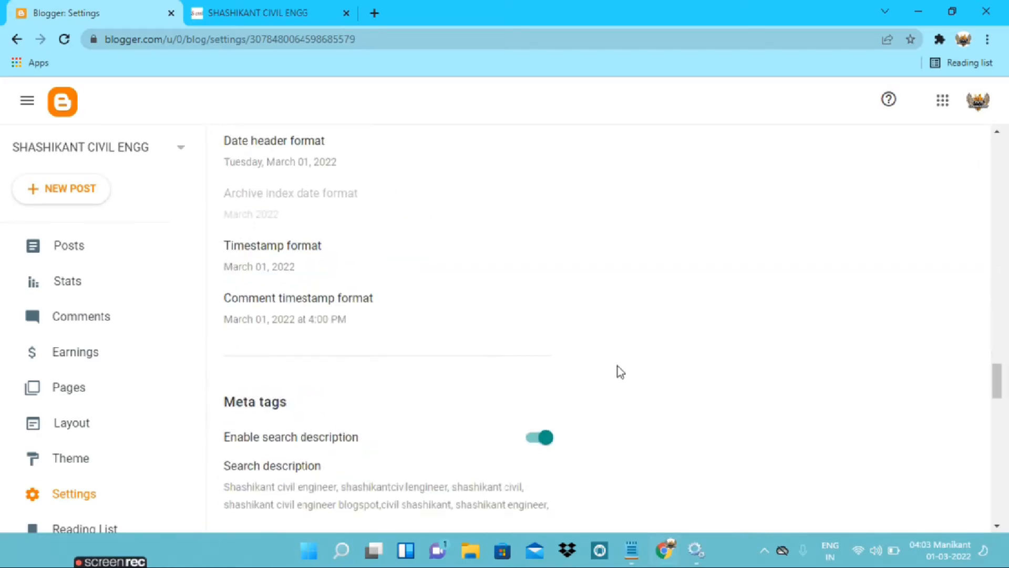
{"action": "scroll", "coordinate": [485, 323], "scroll_direction": "up", "scroll_amount": 2}
{"action": "scroll", "coordinate": [481, 324], "scroll_direction": "up", "scroll_amount": 3}
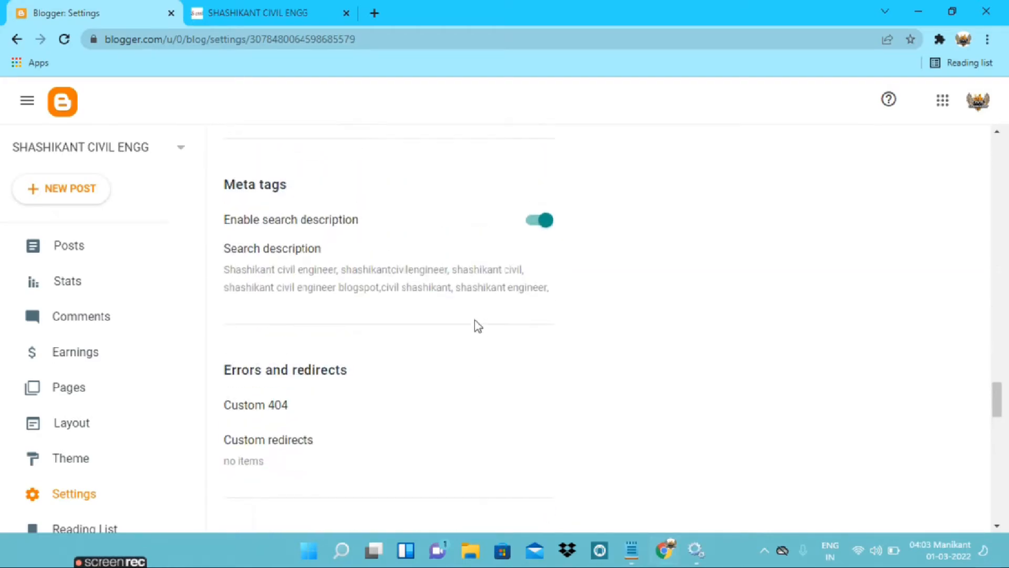
{"action": "mouse_move", "coordinate": [223, 369]}
{"action": "left_mouse_down"}
{"action": "mouse_move", "coordinate": [369, 380]}
{"action": "mouse_move", "coordinate": [372, 361]}
{"action": "mouse_move", "coordinate": [209, 364]}
{"action": "mouse_move", "coordinate": [362, 371]}
{"action": "left_mouse_up"}
{"action": "left_click", "coordinate": [362, 371]}
{"action": "left_click_drag", "start_coordinate": [241, 369], "coordinate": [363, 372]}
{"action": "left_click", "coordinate": [362, 371]}
{"action": "scroll", "coordinate": [363, 371], "scroll_direction": "down", "scroll_amount": 2}
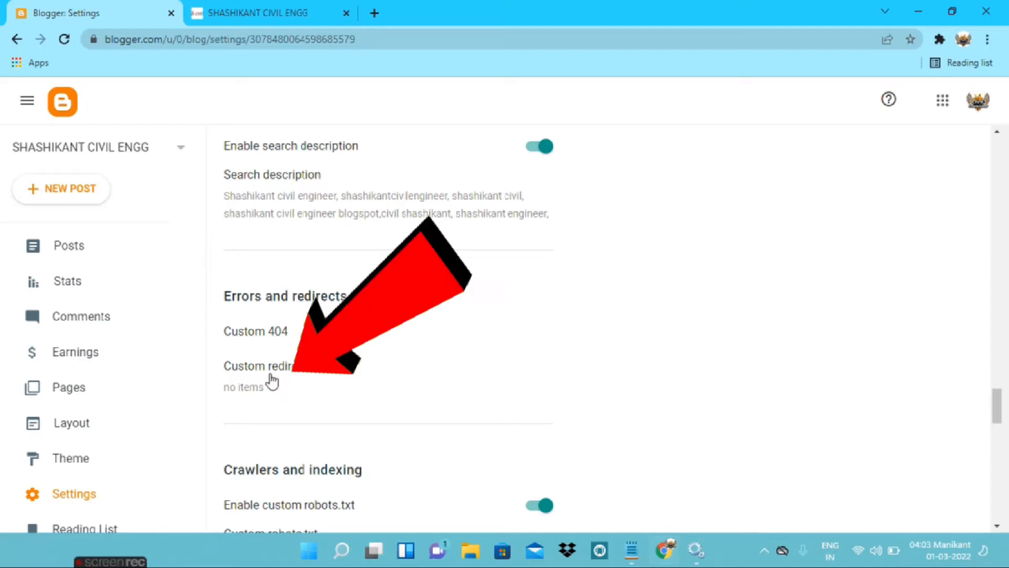
Open Custom redirects, add a new redirect entry, and activate its From field
{"action": "left_click", "coordinate": [279, 372]}
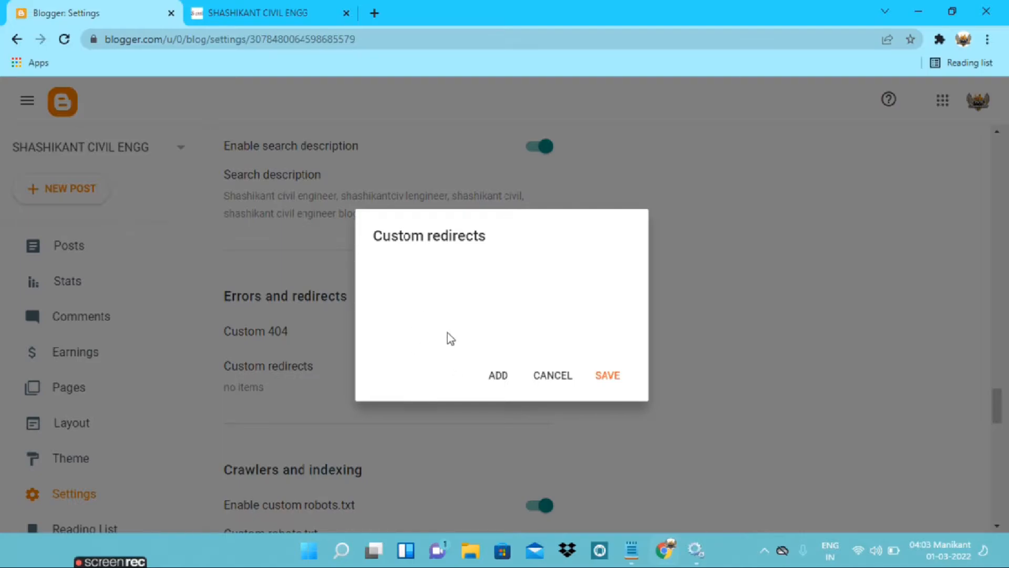
{"action": "left_click", "coordinate": [494, 378]}
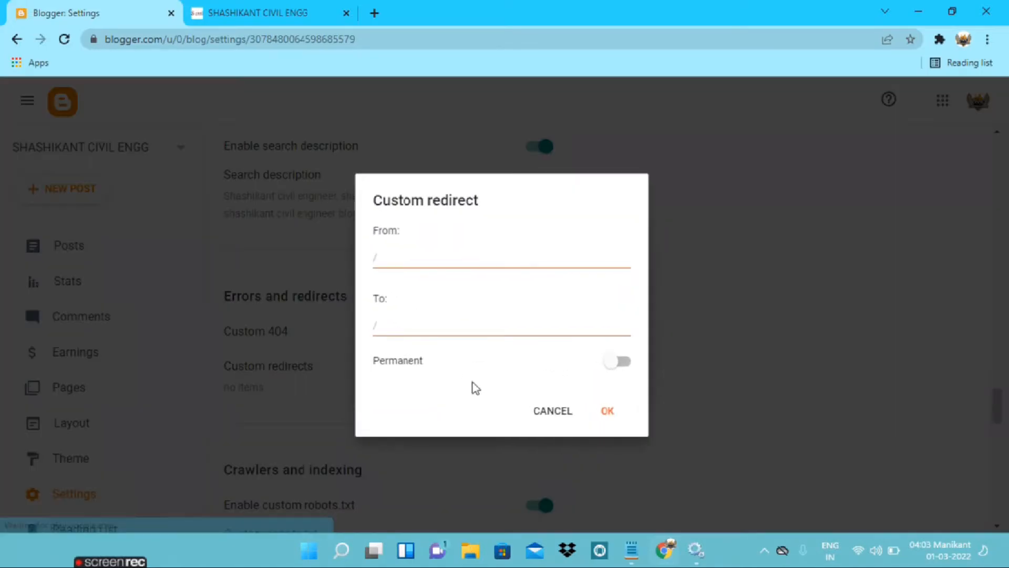
{"action": "left_click", "coordinate": [423, 260]}
{"action": "left_click", "coordinate": [405, 328]}
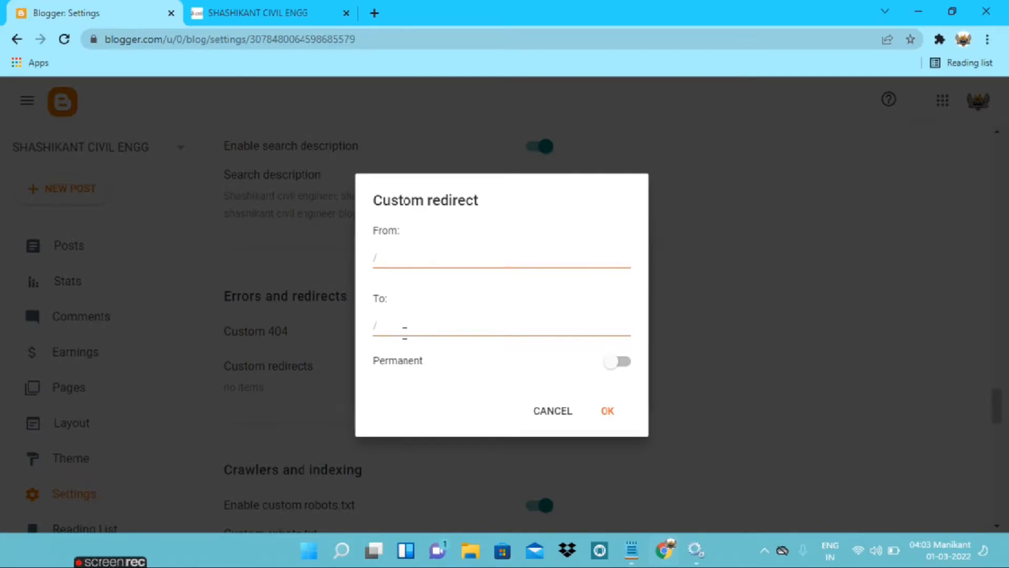
{"action": "left_click", "coordinate": [411, 252]}
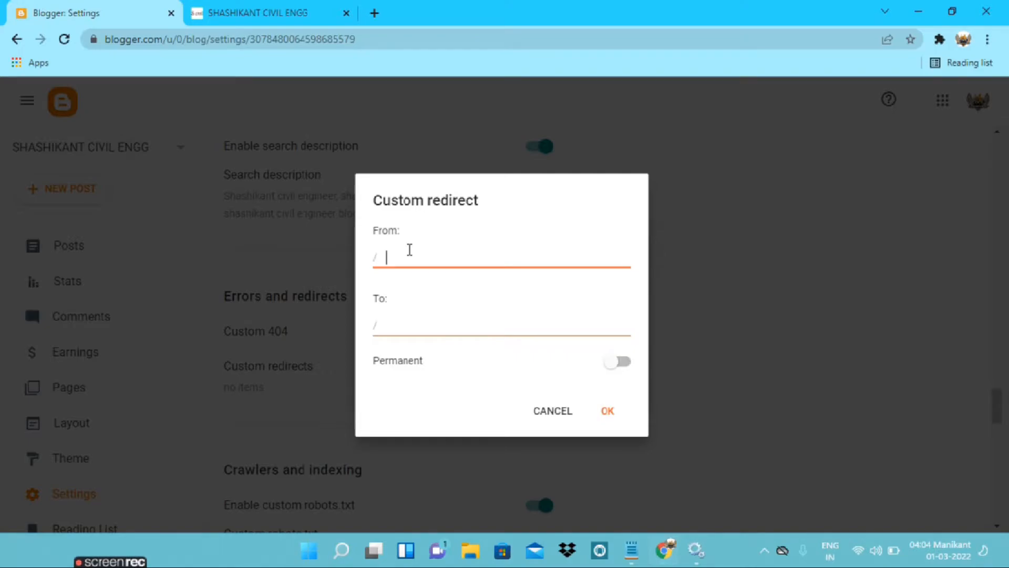
In Notepad, copy the part of the deleted post's URL after the blogspot.com/ domain and return to the redirect form
{"action": "left_click", "coordinate": [630, 552]}
{"action": "left_click_drag", "start_coordinate": [325, 103], "coordinate": [171, 84]}
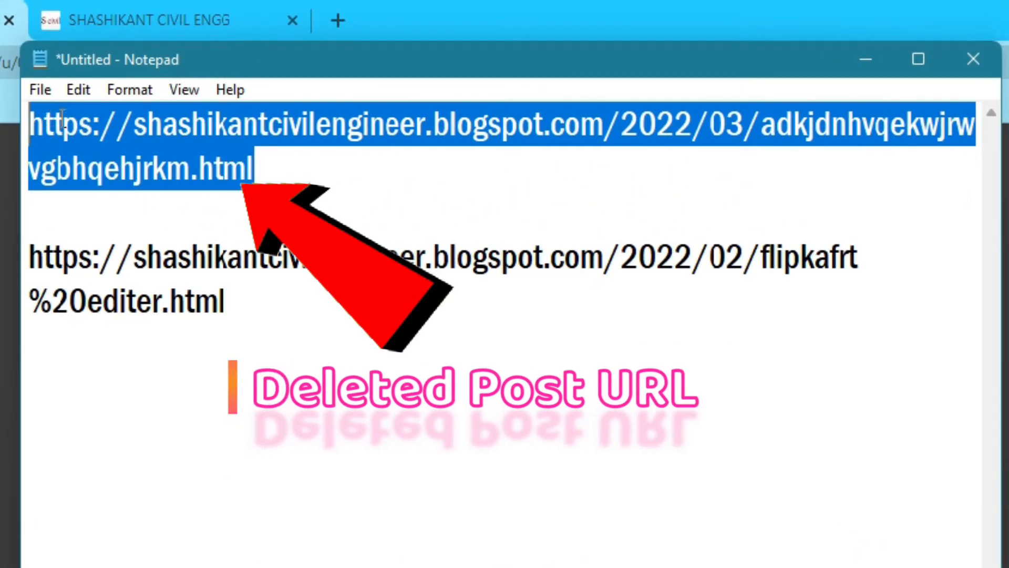
{"action": "left_click", "coordinate": [169, 158]}
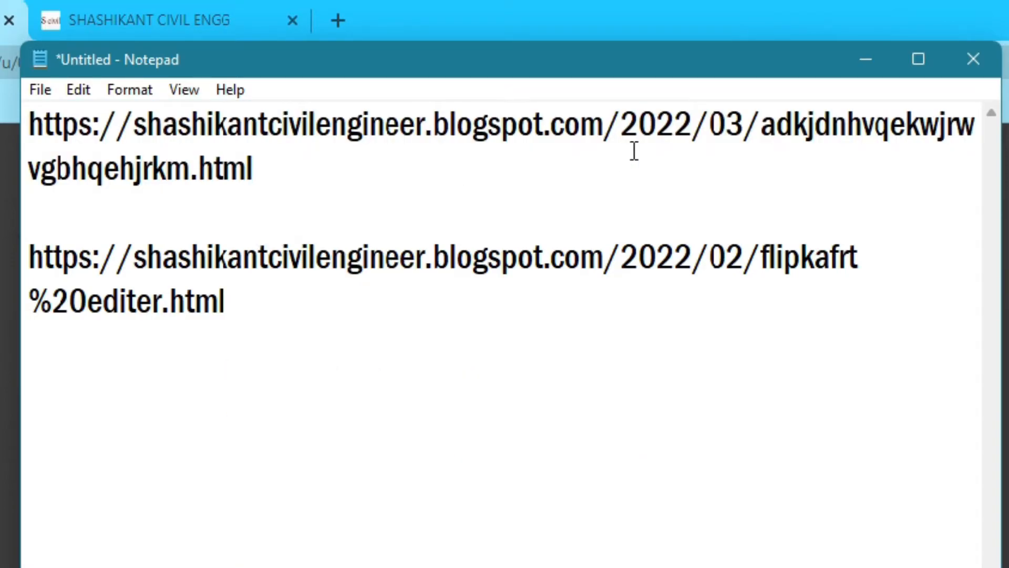
{"action": "left_click_drag", "start_coordinate": [622, 128], "coordinate": [588, 126]}
{"action": "left_click", "coordinate": [606, 128]}
{"action": "left_click_drag", "start_coordinate": [29, 127], "coordinate": [620, 131]}
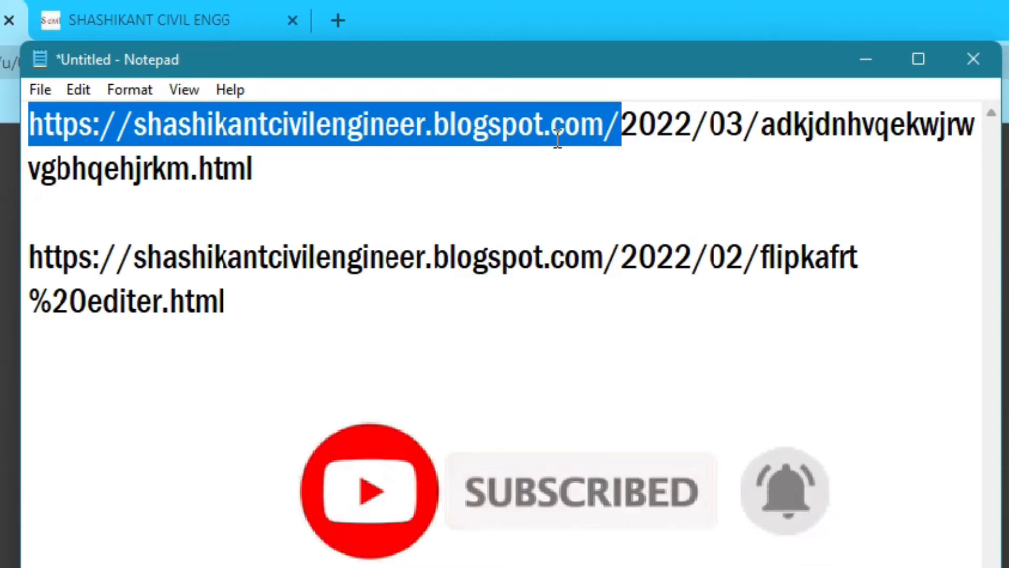
{"action": "left_click", "coordinate": [622, 131]}
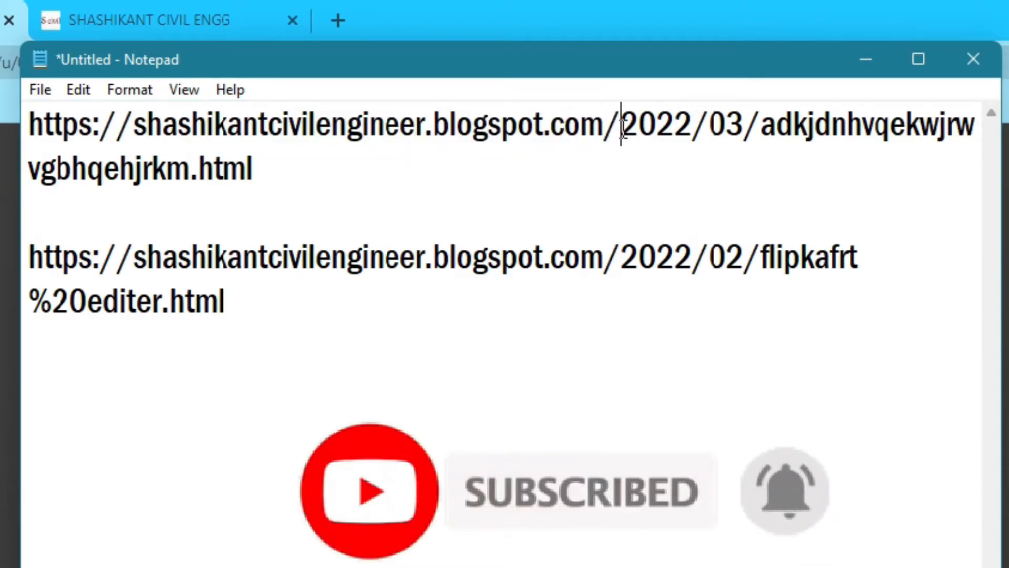
{"action": "left_click_drag", "start_coordinate": [622, 131], "coordinate": [330, 165]}
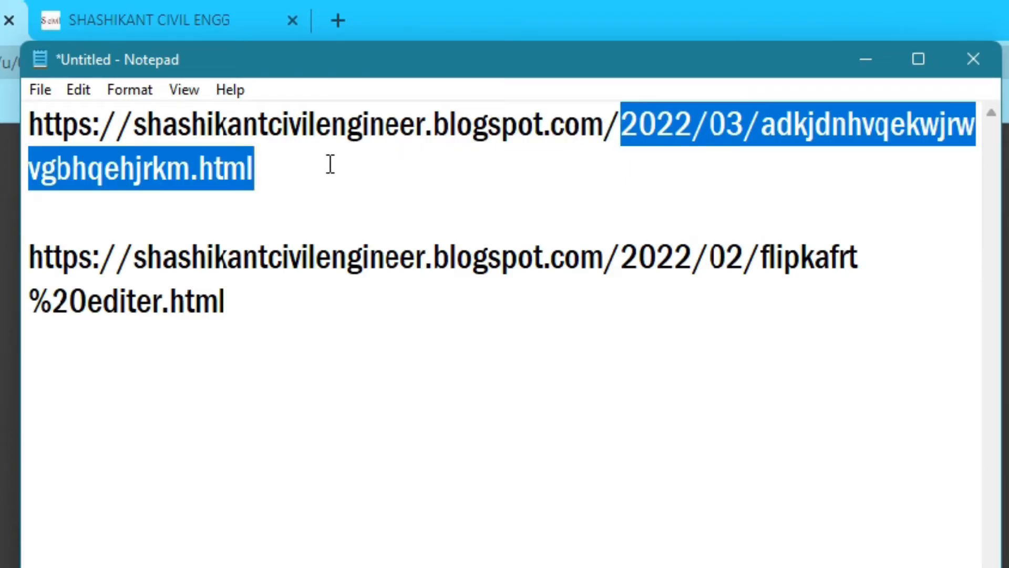
{"action": "right_click", "coordinate": [675, 127]}
{"action": "left_click", "coordinate": [710, 201]}
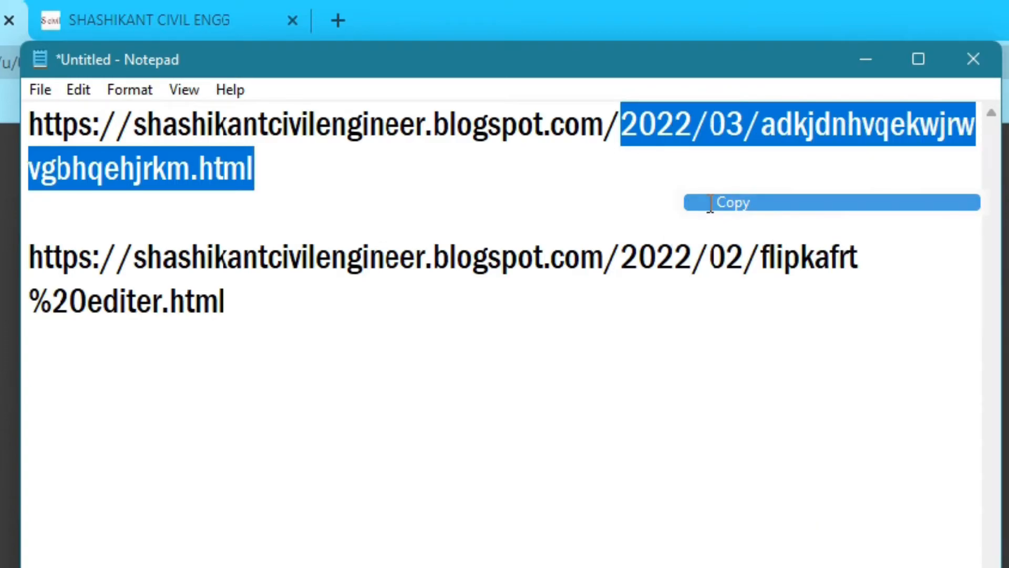
{"action": "left_click", "coordinate": [661, 127]}
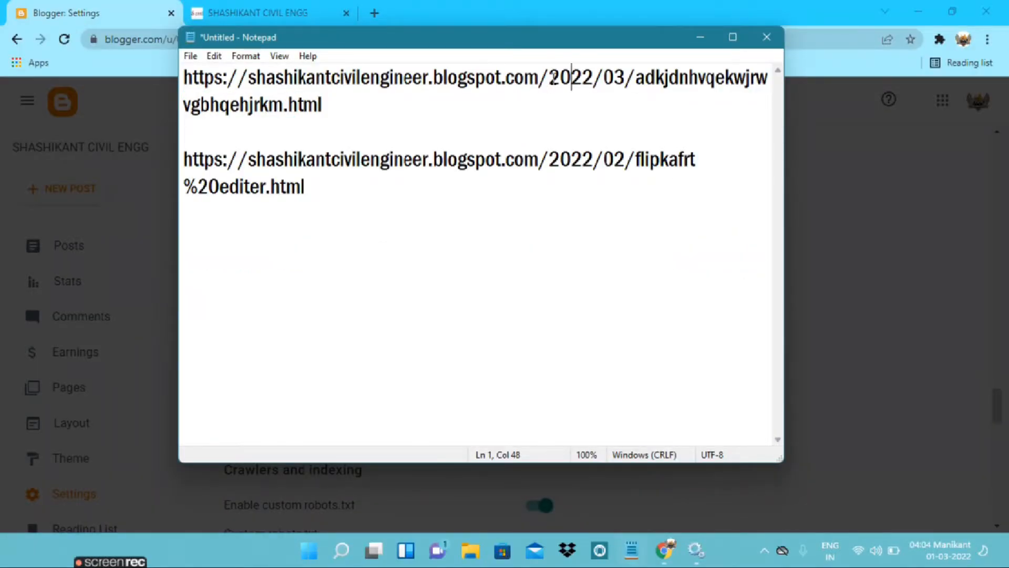
{"action": "left_click", "coordinate": [700, 37]}
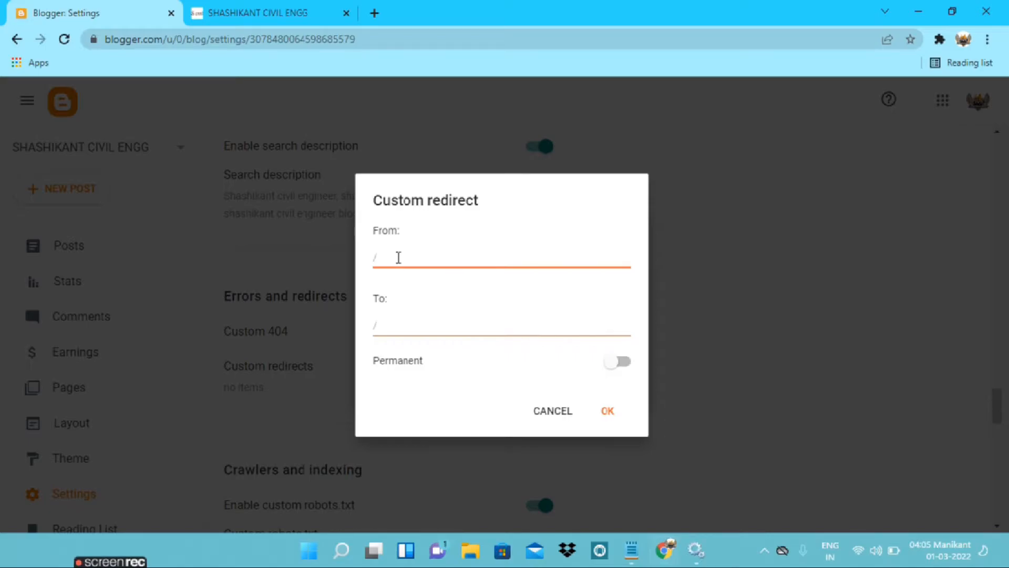
Copy 2022/03/adkjdnhvqekwjrwvgbhqehjrkm.html from the deleted post's URL in Notepad and paste it as the redirect's From path
{"action": "left_click", "coordinate": [631, 550]}
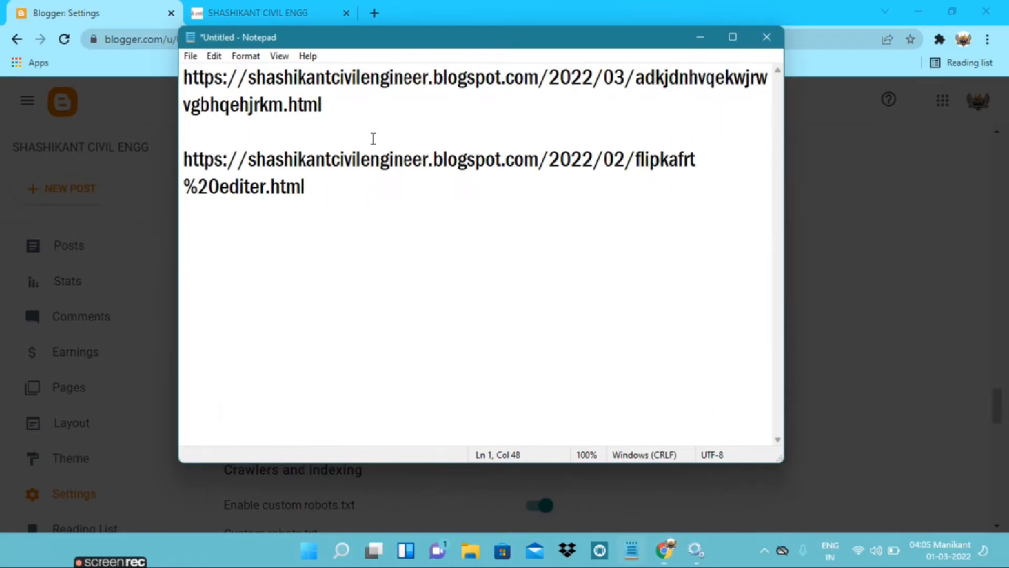
{"action": "left_click", "coordinate": [386, 108]}
{"action": "left_click_drag", "start_coordinate": [550, 79], "coordinate": [525, 79]}
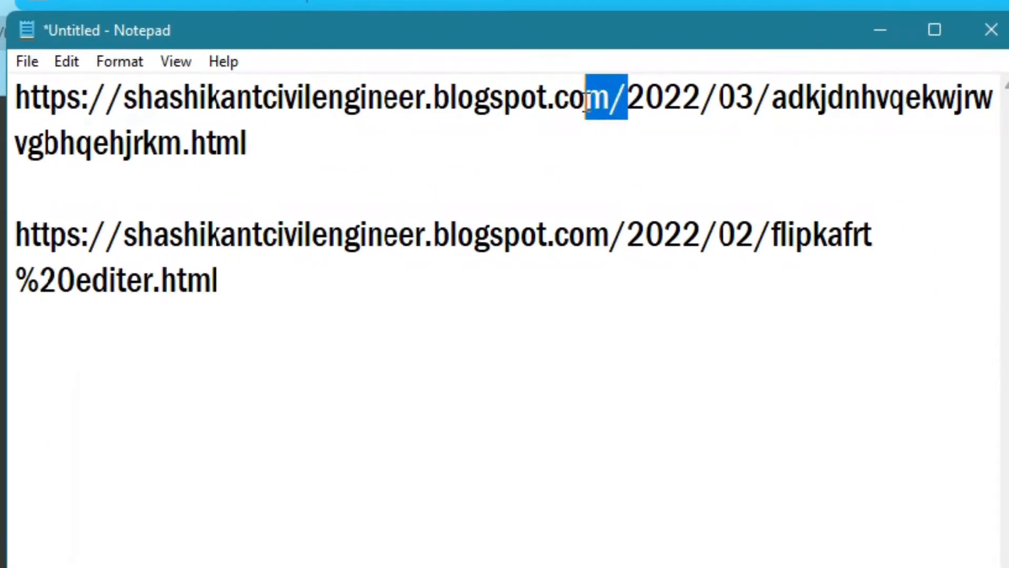
{"action": "left_click_drag", "start_coordinate": [587, 100], "coordinate": [10, 108]}
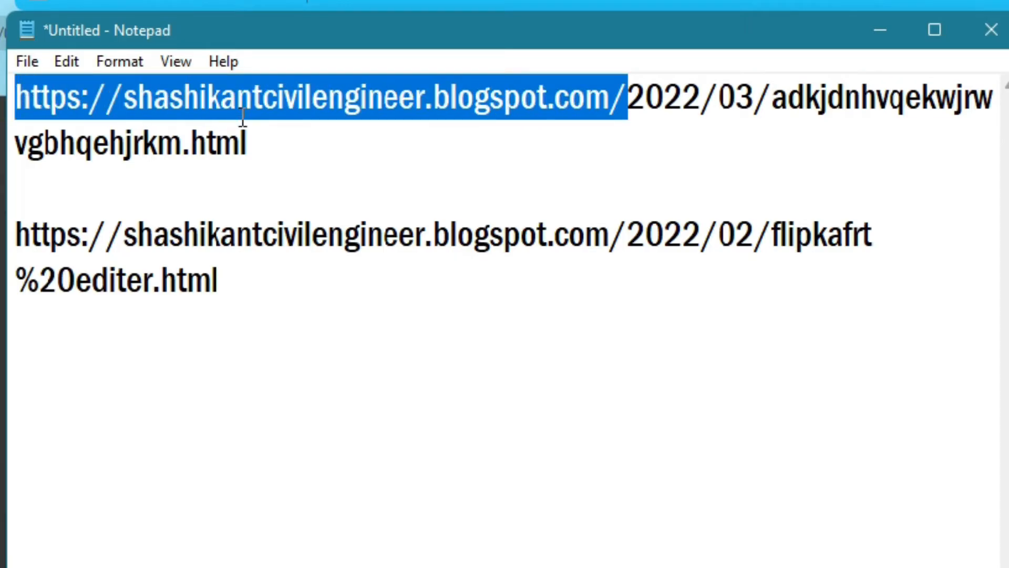
{"action": "left_click", "coordinate": [630, 100]}
{"action": "left_click_drag", "start_coordinate": [630, 102], "coordinate": [275, 140]}
{"action": "left_click", "coordinate": [644, 100]}
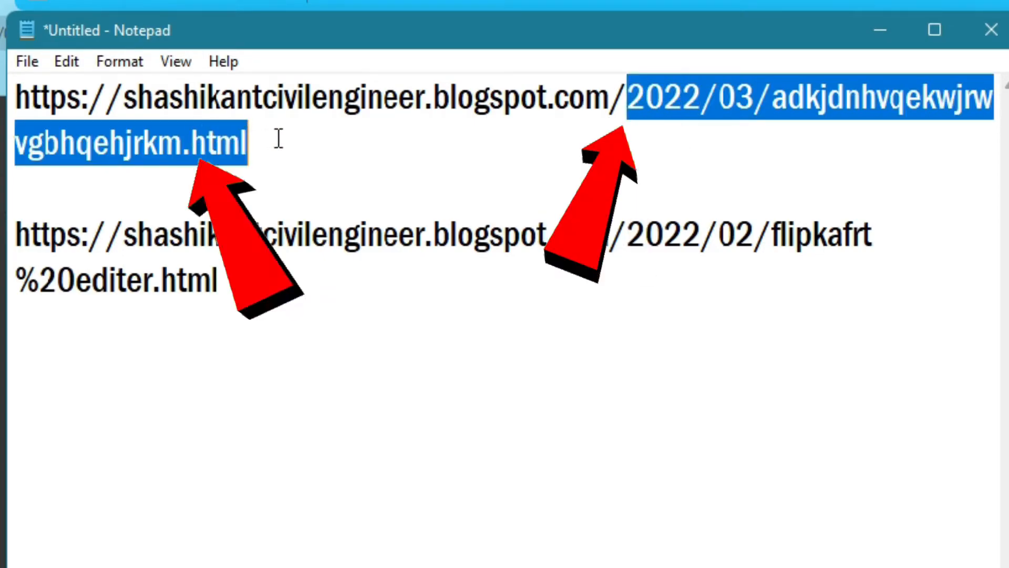
{"action": "right_click", "coordinate": [744, 99]}
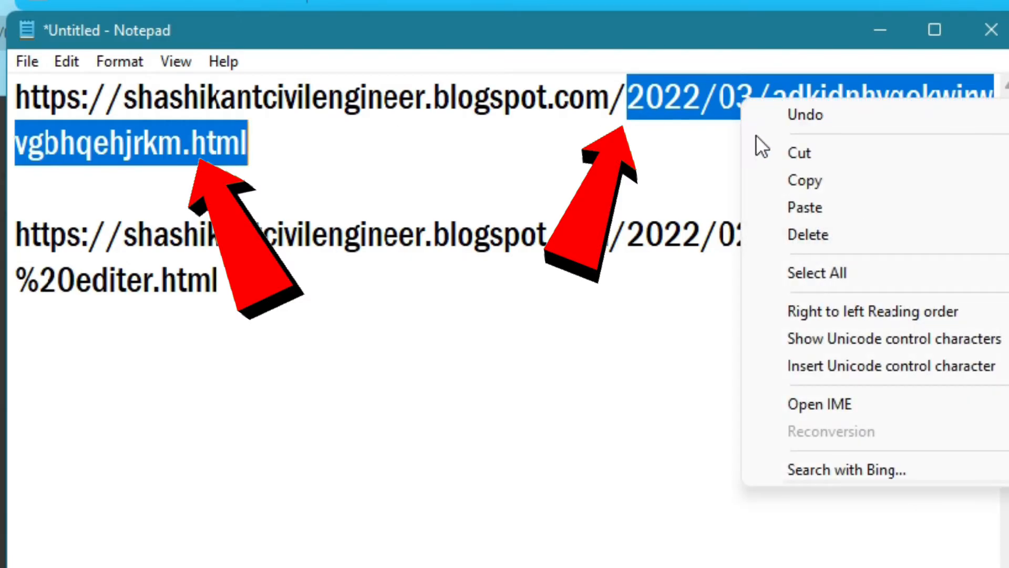
{"action": "left_click", "coordinate": [782, 181]}
{"action": "left_click", "coordinate": [883, 30]}
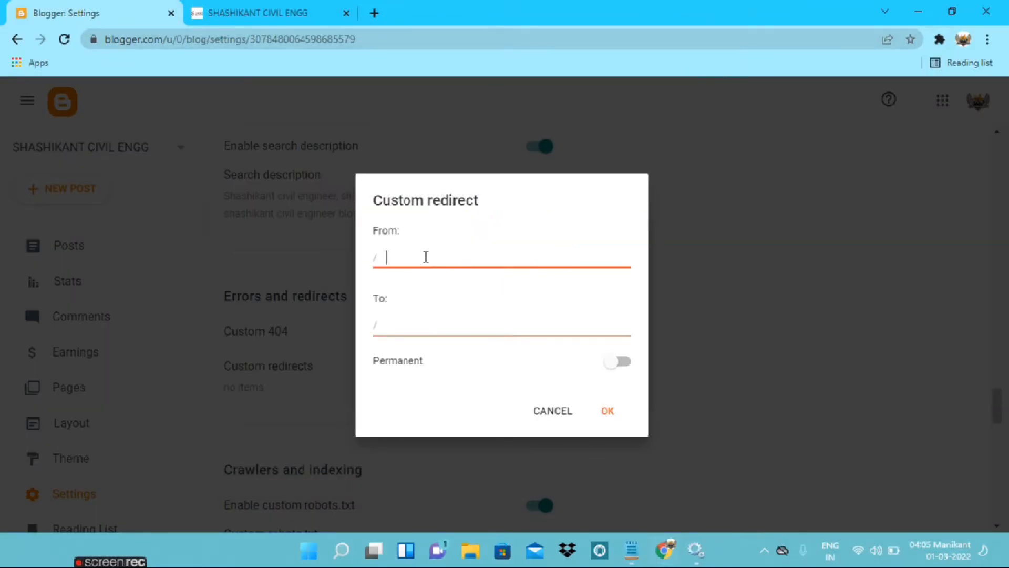
{"action": "key", "text": "ctrl+v"}
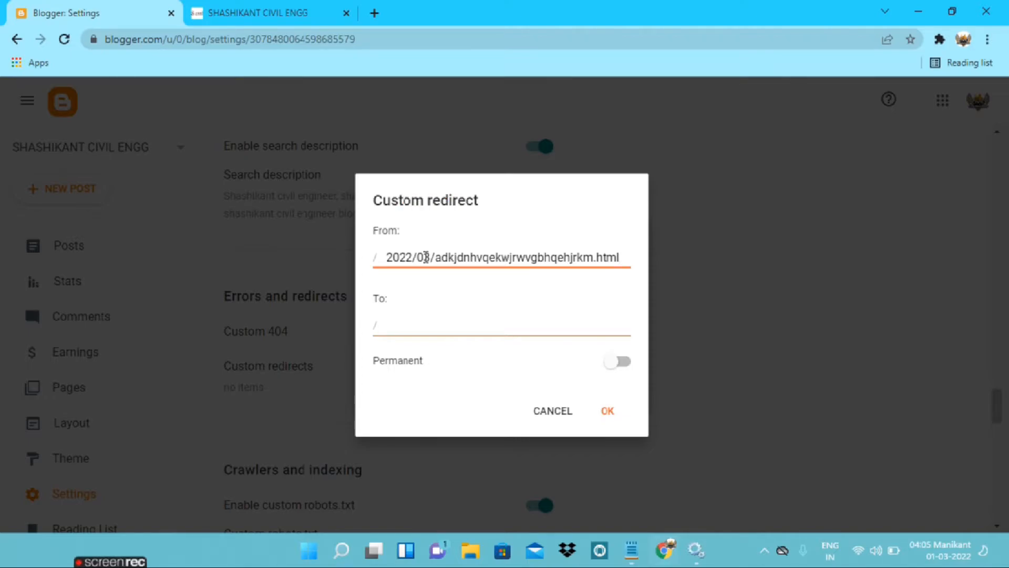
Examine the Feb 28 post's URL in Notepad to tell the blog domain from the path needed for the redirect target
{"action": "left_click", "coordinate": [621, 549]}
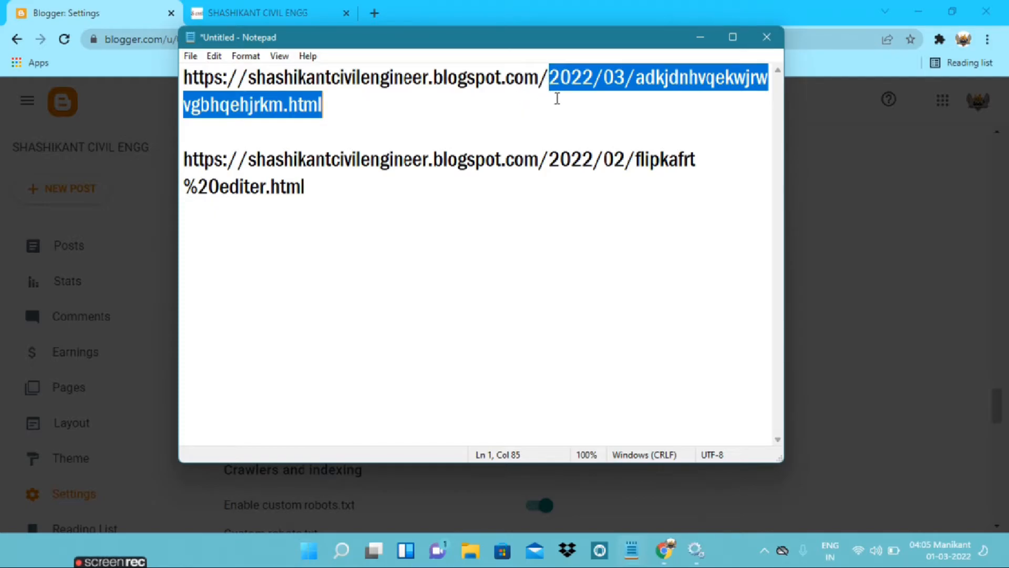
{"action": "left_click", "coordinate": [700, 37]}
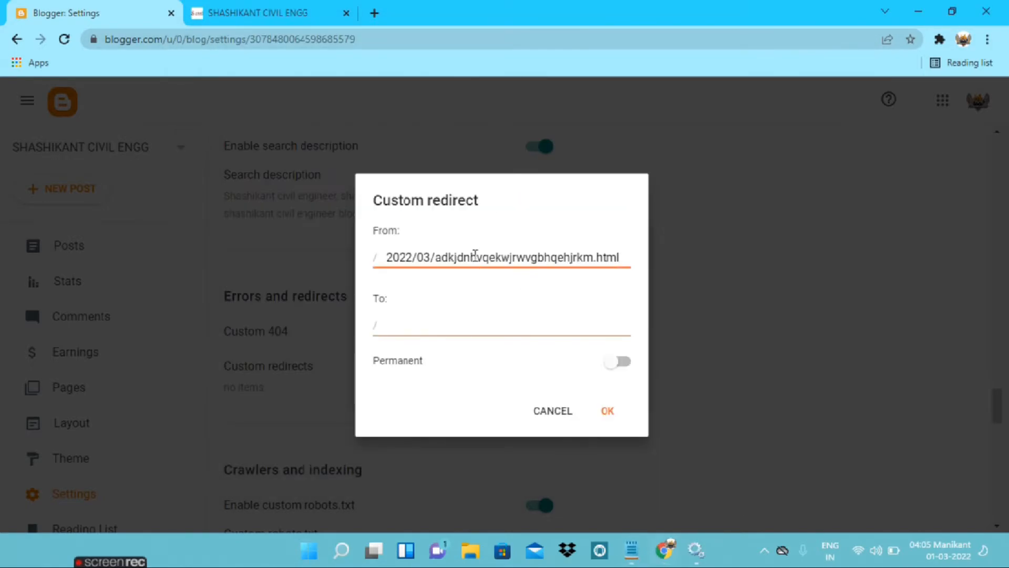
{"action": "left_click", "coordinate": [451, 334]}
{"action": "left_click", "coordinate": [630, 549]}
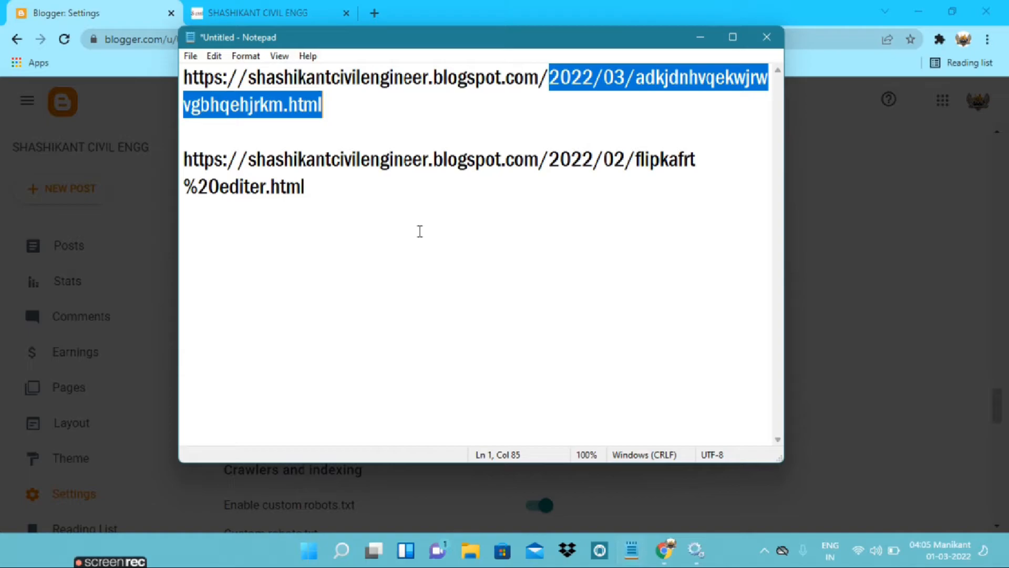
{"action": "left_click", "coordinate": [330, 194]}
{"action": "left_click_drag", "start_coordinate": [329, 194], "coordinate": [241, 188]}
{"action": "left_click", "coordinate": [260, 187]}
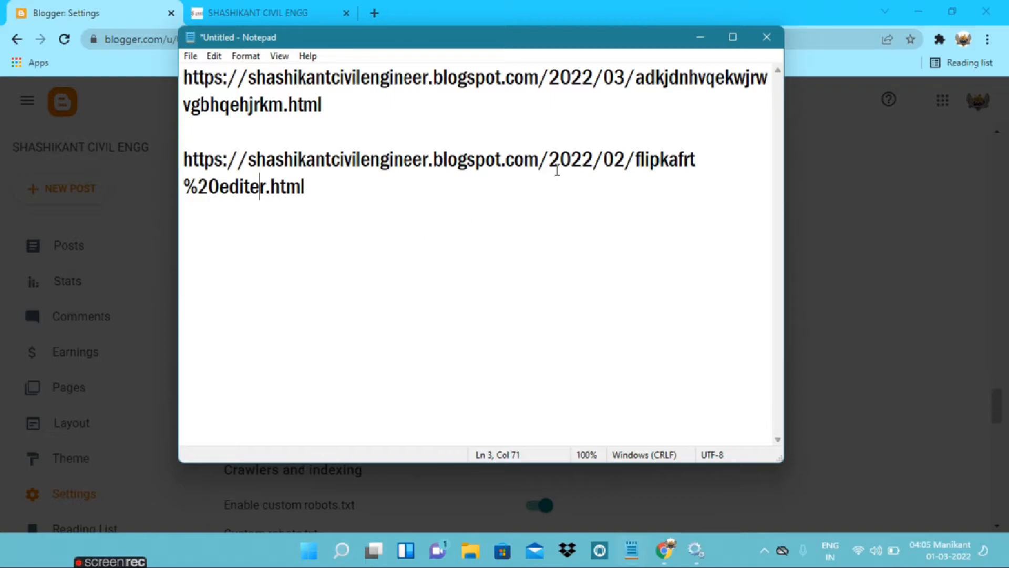
{"action": "left_click_drag", "start_coordinate": [550, 159], "coordinate": [183, 160]}
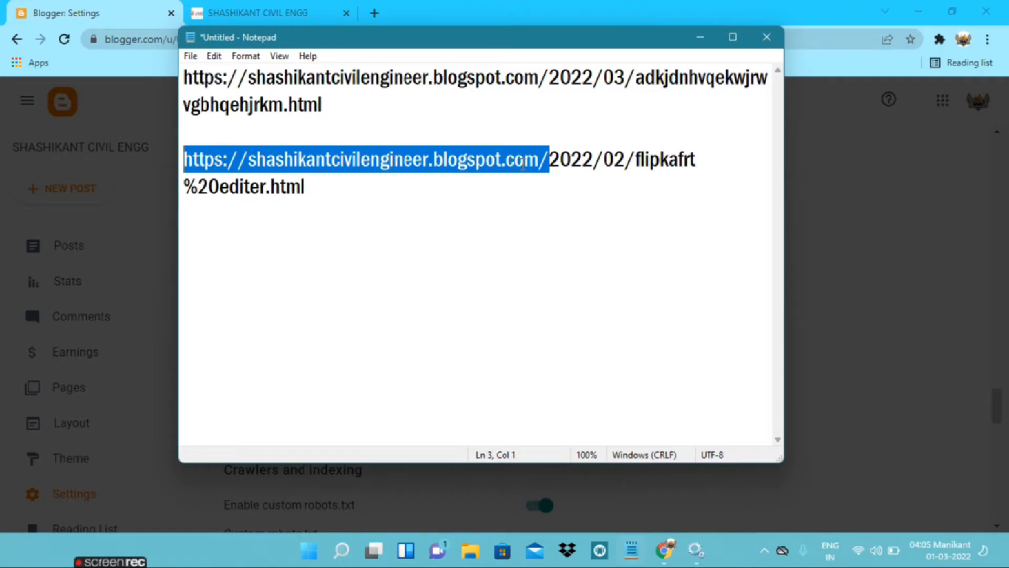
{"action": "left_click", "coordinate": [546, 164]}
Copy 2022/02/flipkafrt%20editer.html from the Feb 28 post's URL in Notepad and paste it as the redirect's To path
{"action": "left_click_drag", "start_coordinate": [550, 158], "coordinate": [559, 178]}
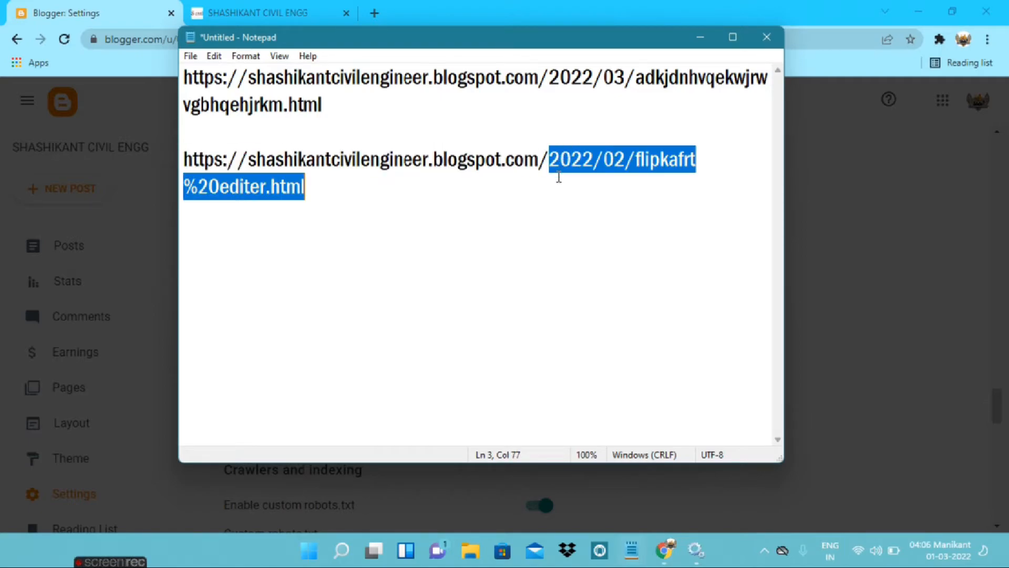
{"action": "left_click", "coordinate": [550, 161]}
{"action": "double_click", "coordinate": [551, 163]}
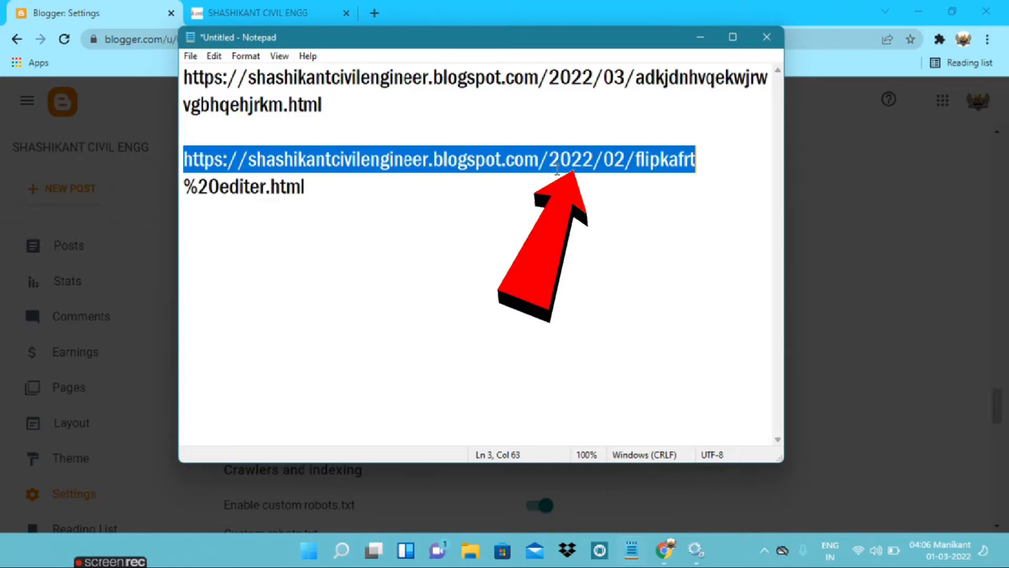
{"action": "left_click", "coordinate": [558, 169]}
{"action": "left_click_drag", "start_coordinate": [551, 158], "coordinate": [553, 175]}
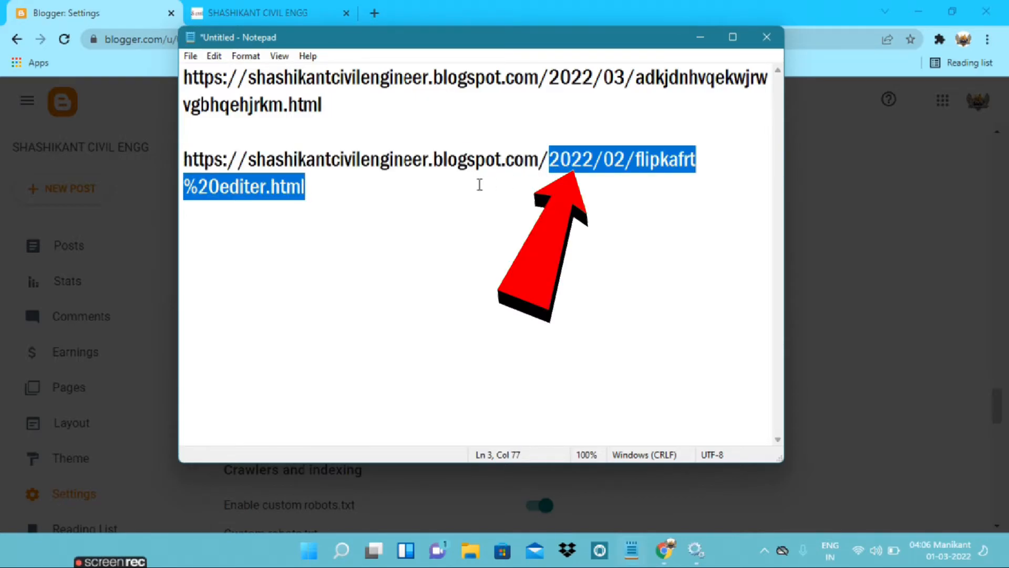
{"action": "right_click", "coordinate": [556, 165]}
{"action": "left_click", "coordinate": [592, 213]}
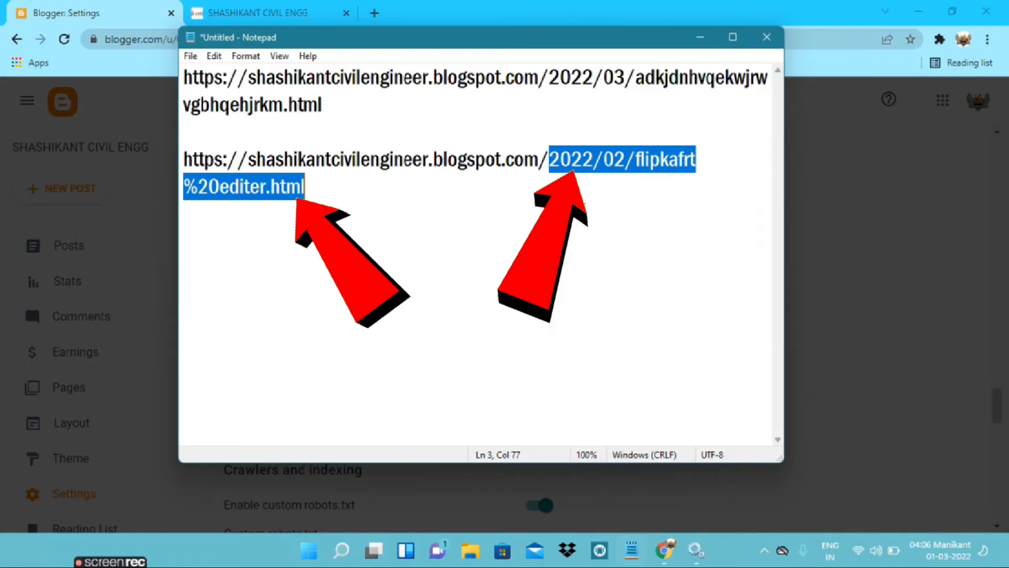
{"action": "left_click", "coordinate": [700, 38]}
{"action": "left_click", "coordinate": [427, 332]}
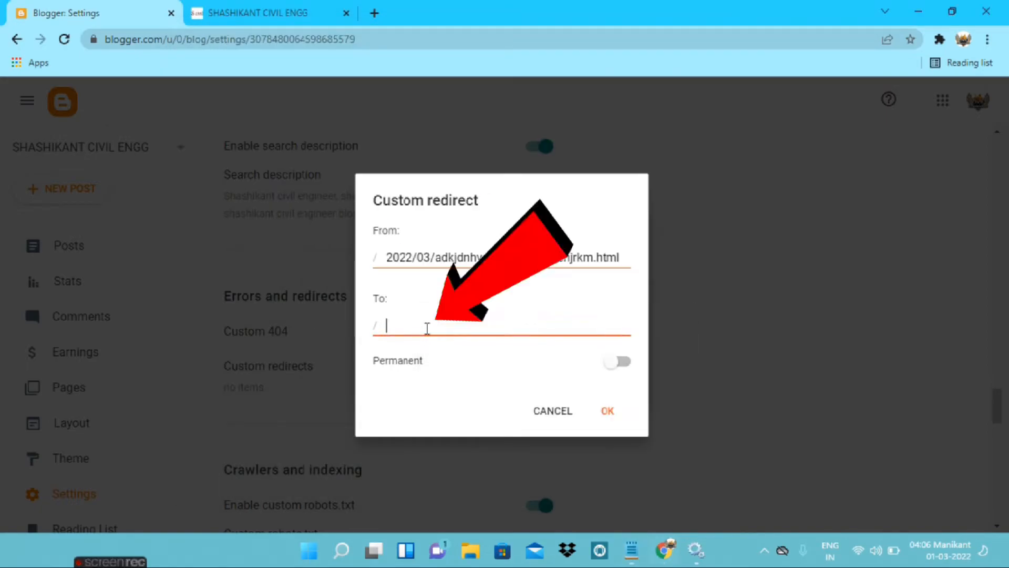
{"action": "key", "text": "ctrl+v"}
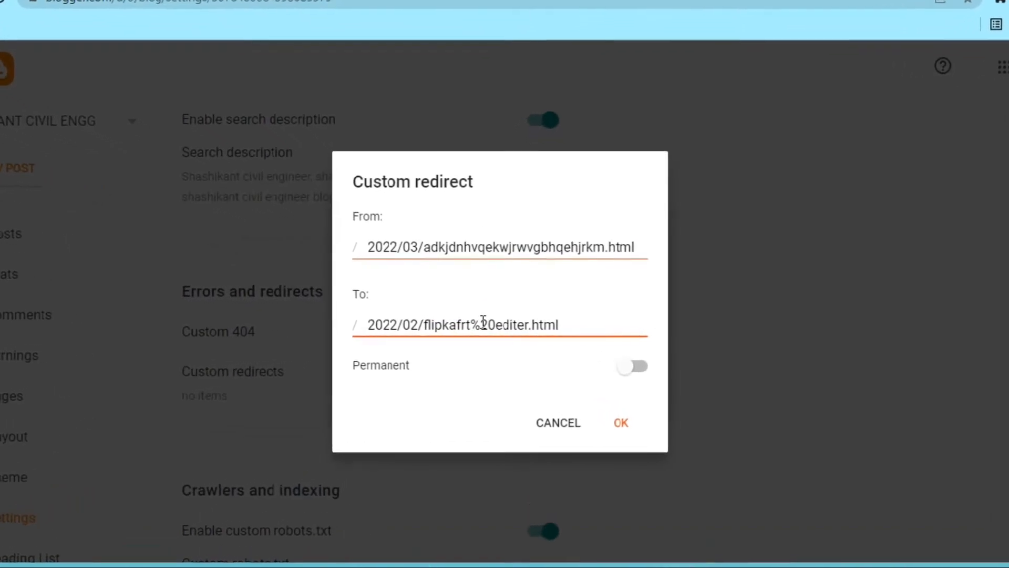
Make the redirect permanent, confirm the entry, and save the custom redirects
{"action": "left_click_drag", "start_coordinate": [286, 392], "coordinate": [372, 399]}
{"action": "left_click", "coordinate": [373, 399]}
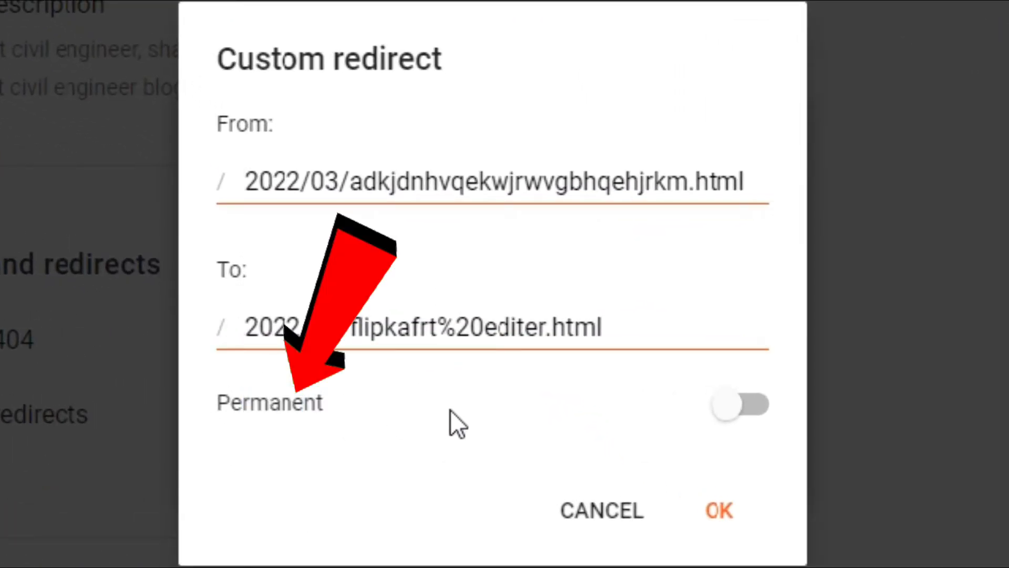
{"action": "left_click", "coordinate": [736, 404]}
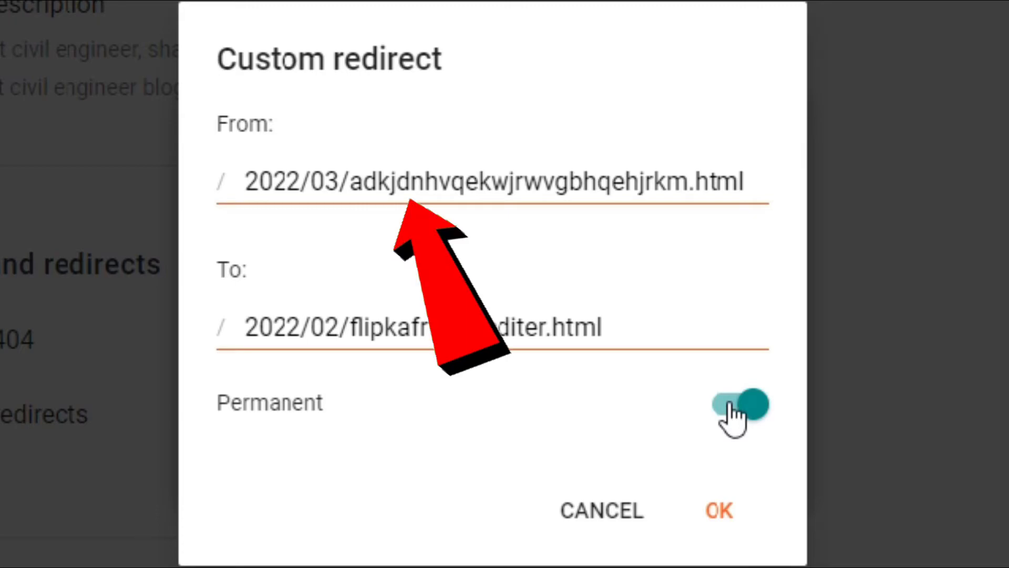
{"action": "left_click", "coordinate": [637, 333]}
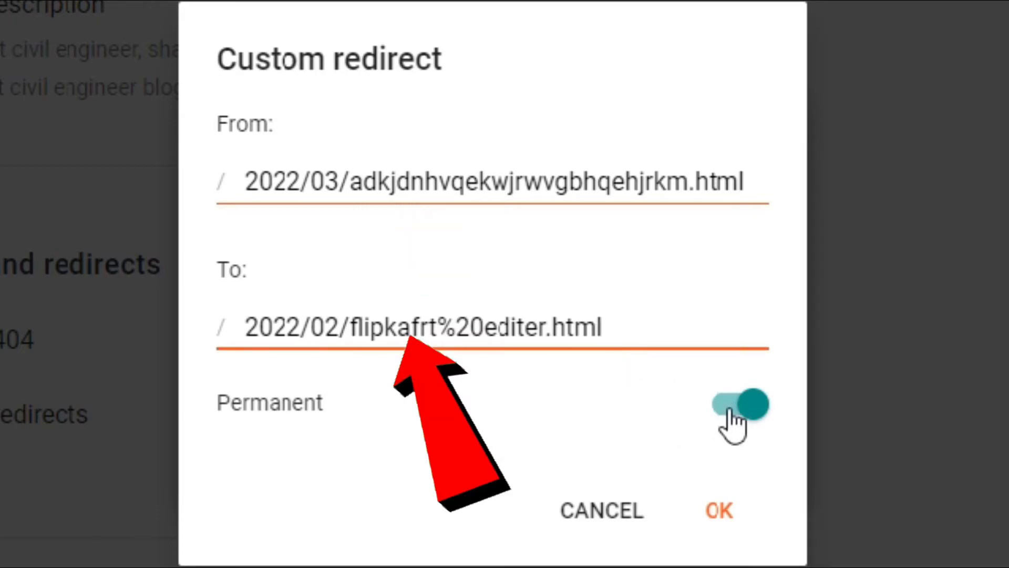
{"action": "left_click", "coordinate": [721, 508]}
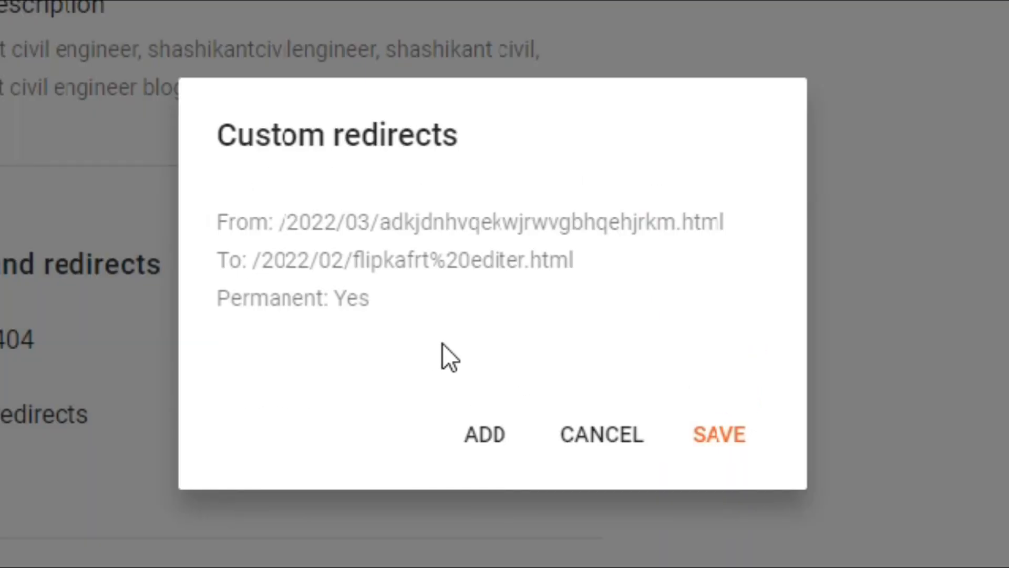
{"action": "left_click", "coordinate": [728, 434]}
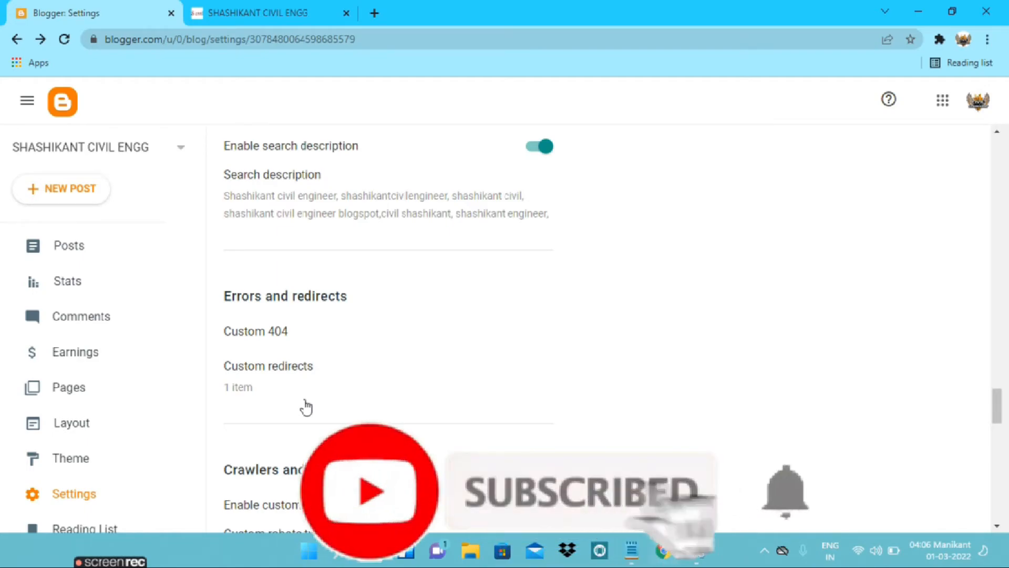
Reopen Custom redirects to review the saved entry's From, To and Permanent values, and close it without changes
{"action": "scroll", "coordinate": [305, 407], "scroll_direction": "down", "scroll_amount": 1}
{"action": "scroll", "coordinate": [305, 407], "scroll_direction": "up", "scroll_amount": 1}
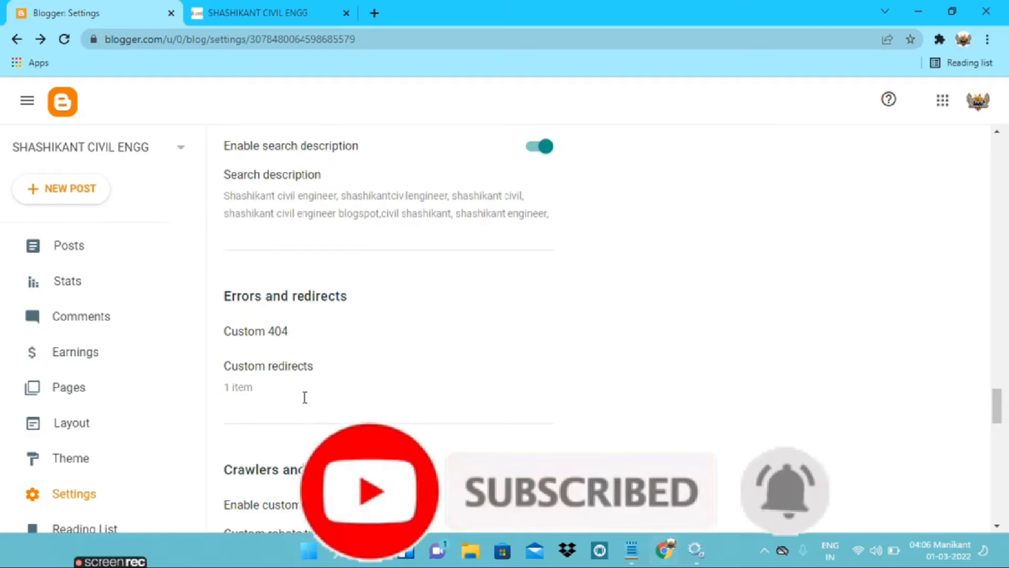
{"action": "left_click", "coordinate": [264, 386]}
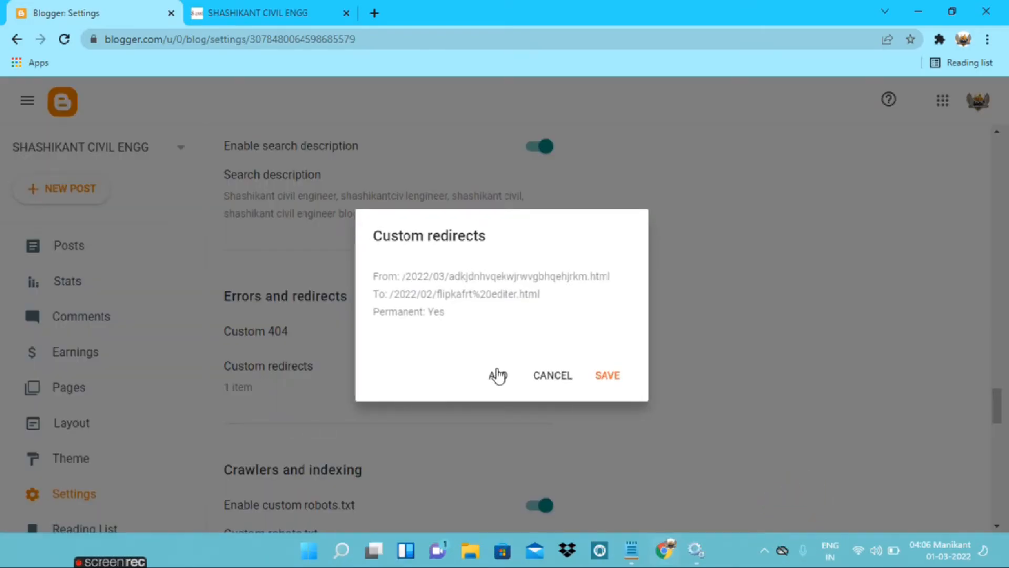
{"action": "left_click", "coordinate": [544, 375]}
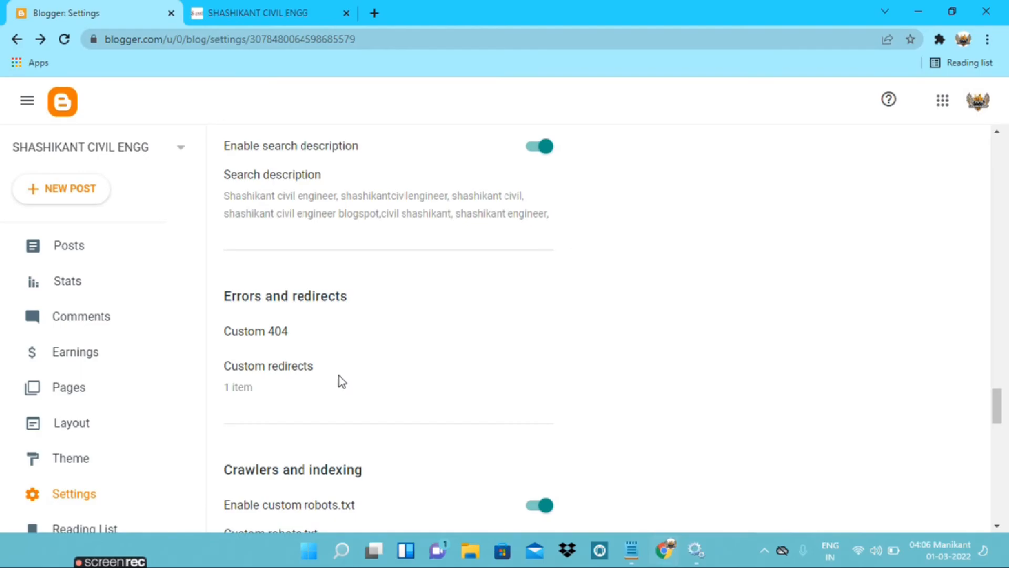
Go to the browser tab showing the deleted post's 404 page and reload it to test the redirect
{"action": "left_click", "coordinate": [287, 14]}
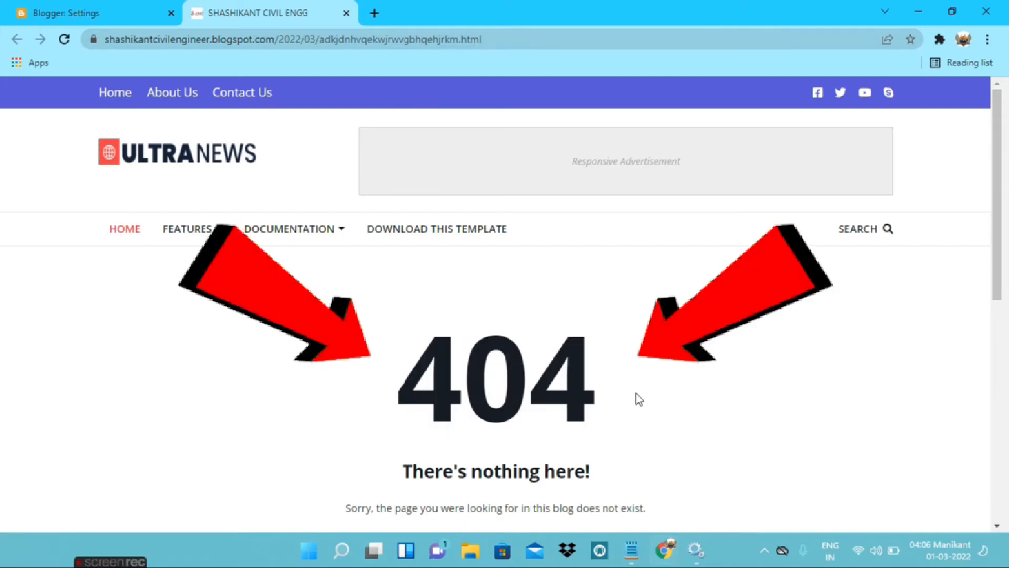
{"action": "left_click_drag", "start_coordinate": [636, 393], "coordinate": [326, 393]}
{"action": "left_click", "coordinate": [326, 393]}
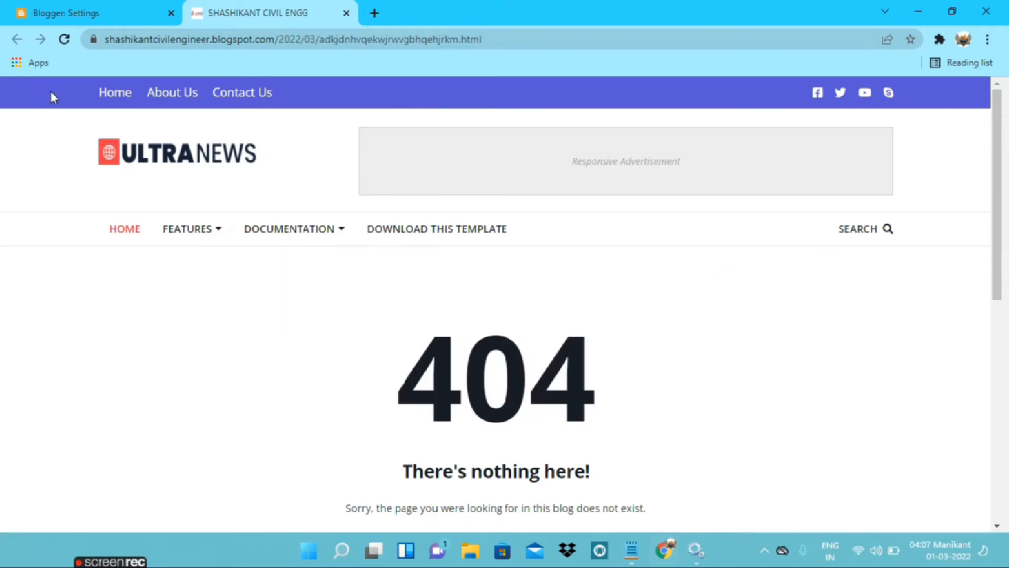
{"action": "left_click", "coordinate": [71, 40]}
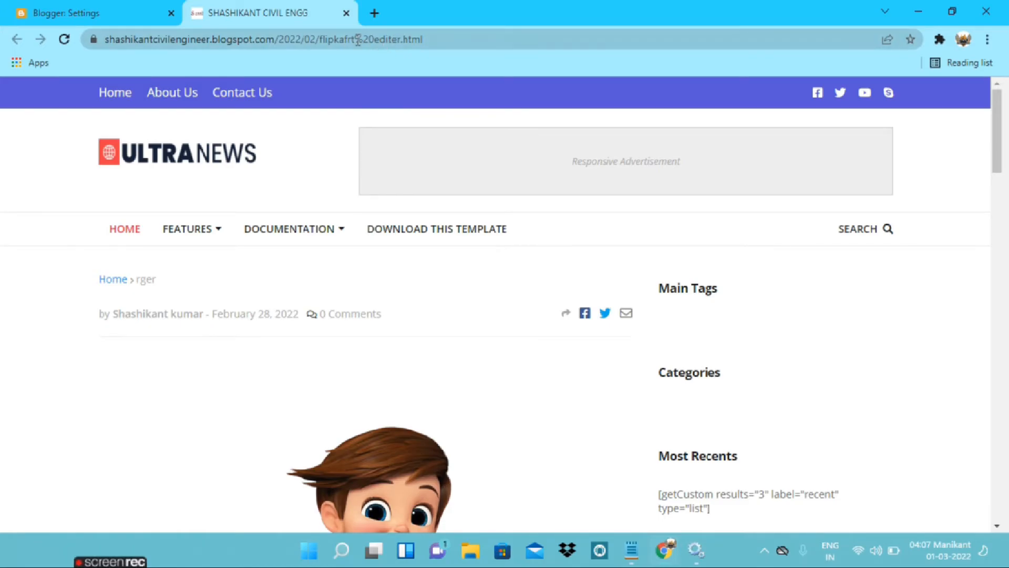
Examine the content of the page loaded by the reload to check which post the old URL leads to
{"action": "scroll", "coordinate": [350, 131], "scroll_direction": "down", "scroll_amount": 3}
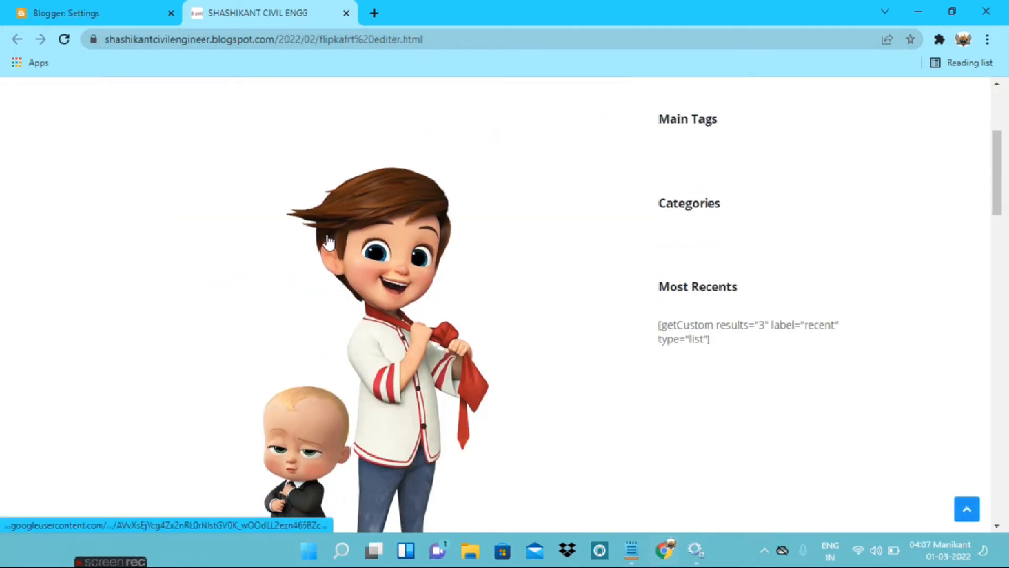
{"action": "scroll", "coordinate": [140, 254], "scroll_direction": "down", "scroll_amount": 5}
{"action": "scroll", "coordinate": [251, 316], "scroll_direction": "down", "scroll_amount": 3}
{"action": "scroll", "coordinate": [252, 317], "scroll_direction": "up", "scroll_amount": 3}
{"action": "scroll", "coordinate": [258, 315], "scroll_direction": "up", "scroll_amount": 10}
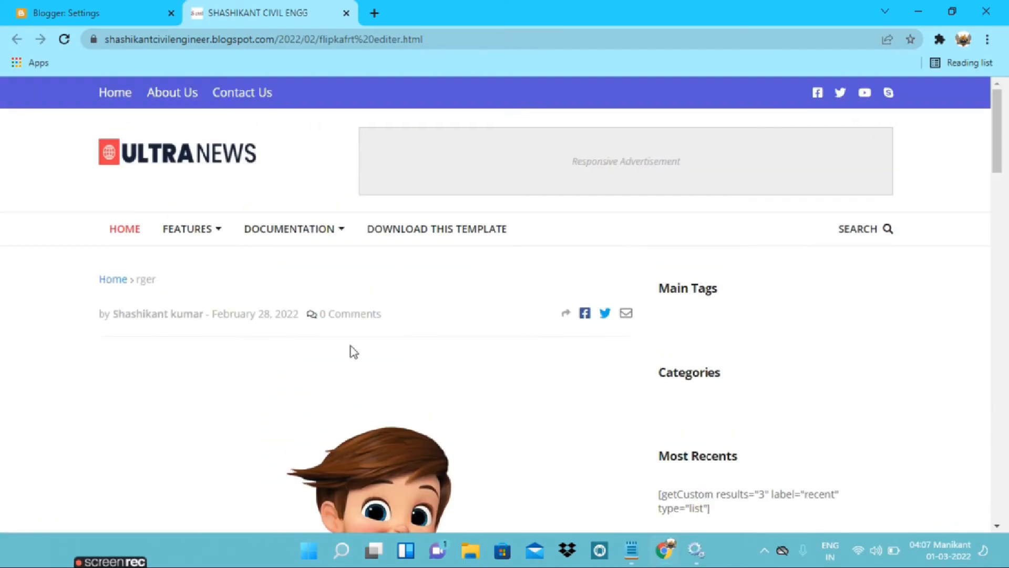
{"action": "scroll", "coordinate": [356, 367], "scroll_direction": "down", "scroll_amount": 2}
{"action": "scroll", "coordinate": [272, 381], "scroll_direction": "down", "scroll_amount": 1}
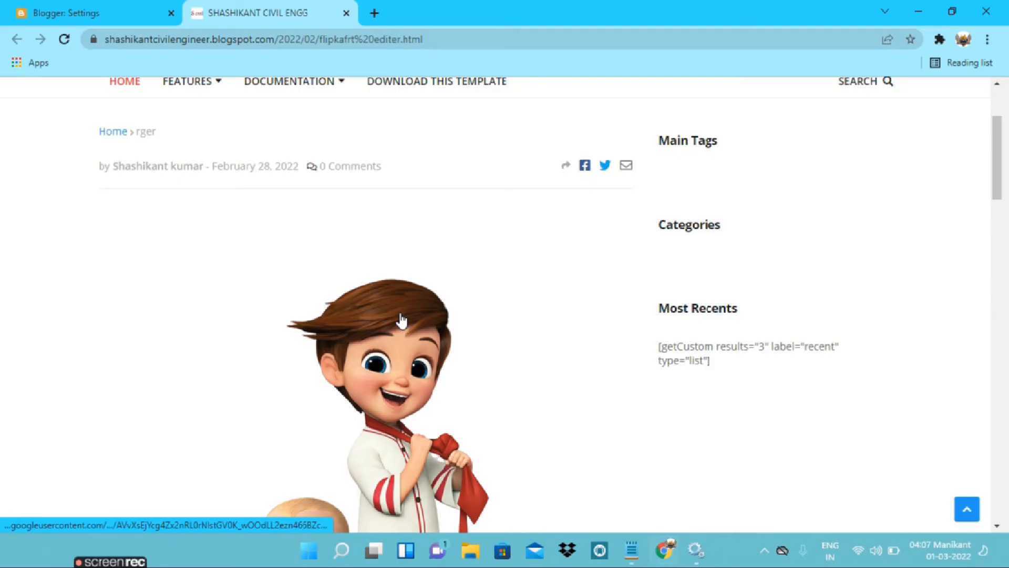
{"action": "scroll", "coordinate": [401, 319], "scroll_direction": "down", "scroll_amount": 5}
{"action": "scroll", "coordinate": [415, 374], "scroll_direction": "up", "scroll_amount": 2}
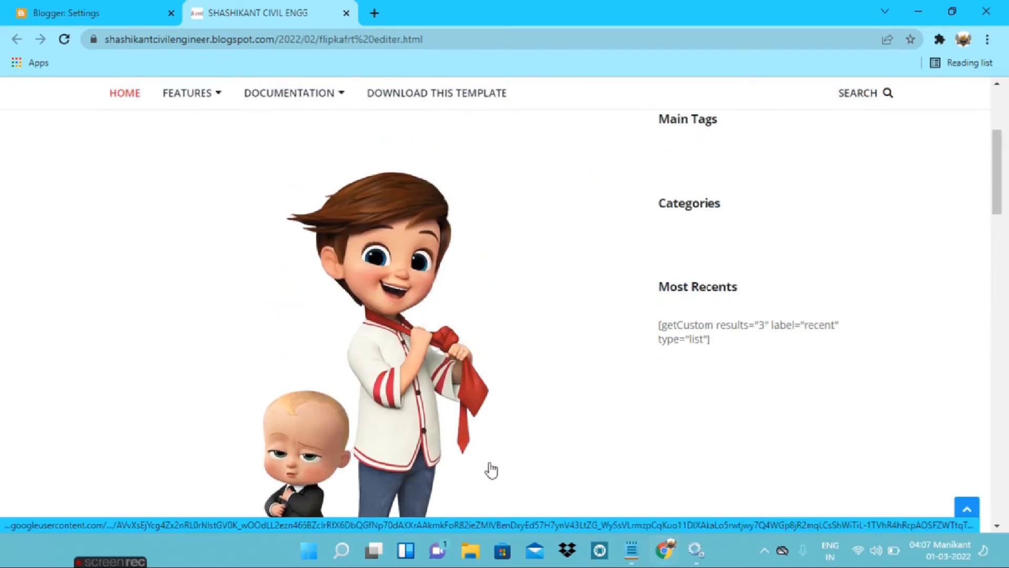
Copy the deleted post's full URL from Notepad and load it in the blog's browser tab to retest the redirect
{"action": "left_click", "coordinate": [631, 550]}
{"action": "left_click_drag", "start_coordinate": [345, 106], "coordinate": [192, 77]}
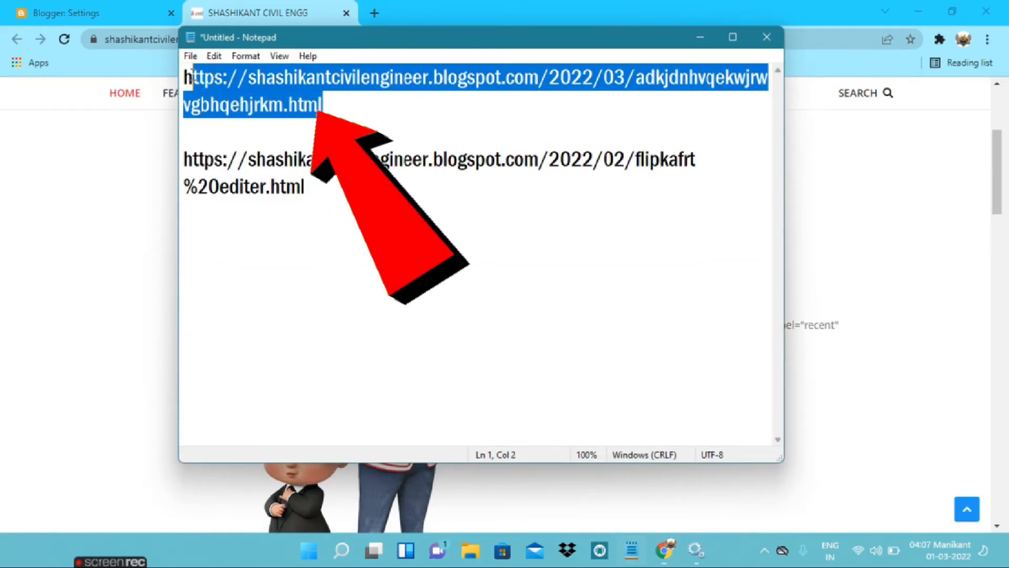
{"action": "right_click", "coordinate": [210, 94]}
{"action": "left_click", "coordinate": [243, 143]}
{"action": "left_click", "coordinate": [153, 112]}
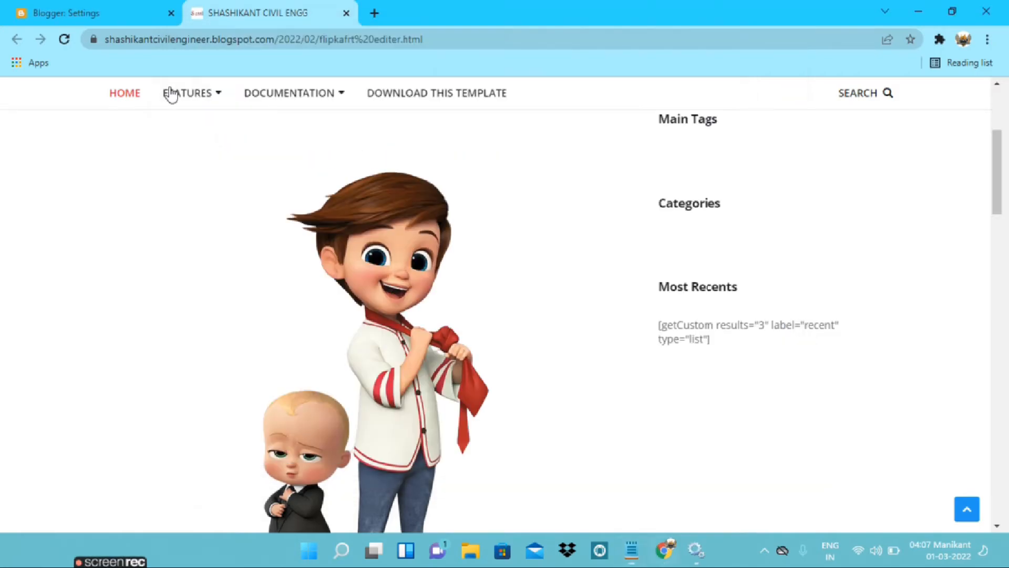
{"action": "left_click", "coordinate": [203, 40]}
{"action": "key", "text": "ctrl+v"}
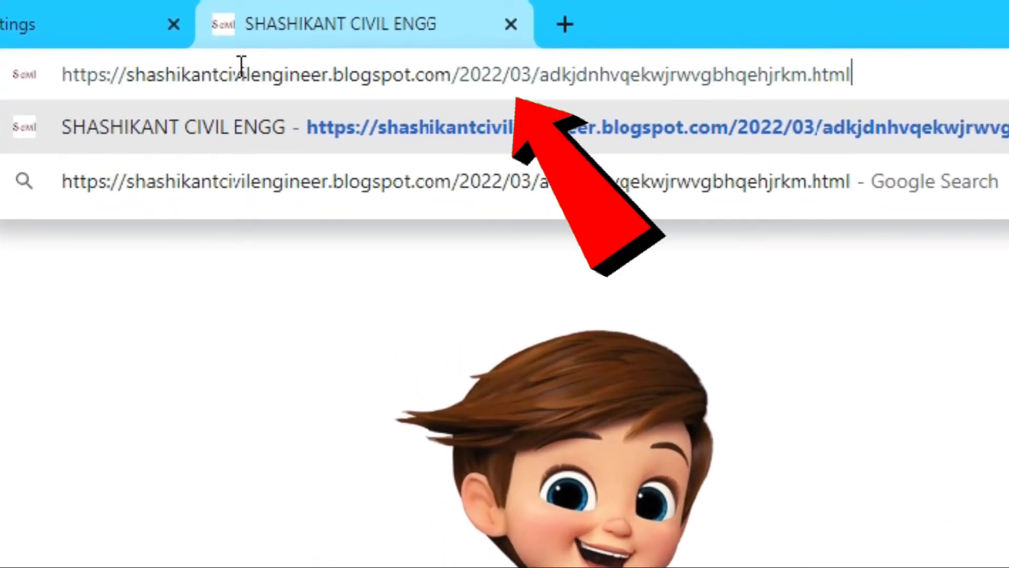
{"action": "key", "text": "Return"}
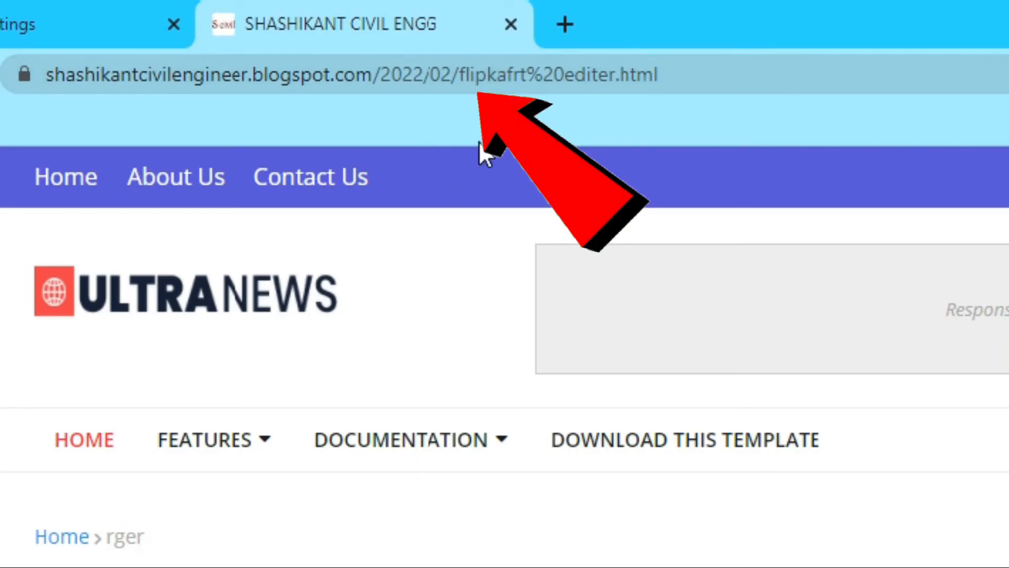
Look through the post opened from the pasted URL, from its header down to the author section, to verify the redirect target
{"action": "scroll", "coordinate": [480, 343], "scroll_direction": "down", "scroll_amount": 5}
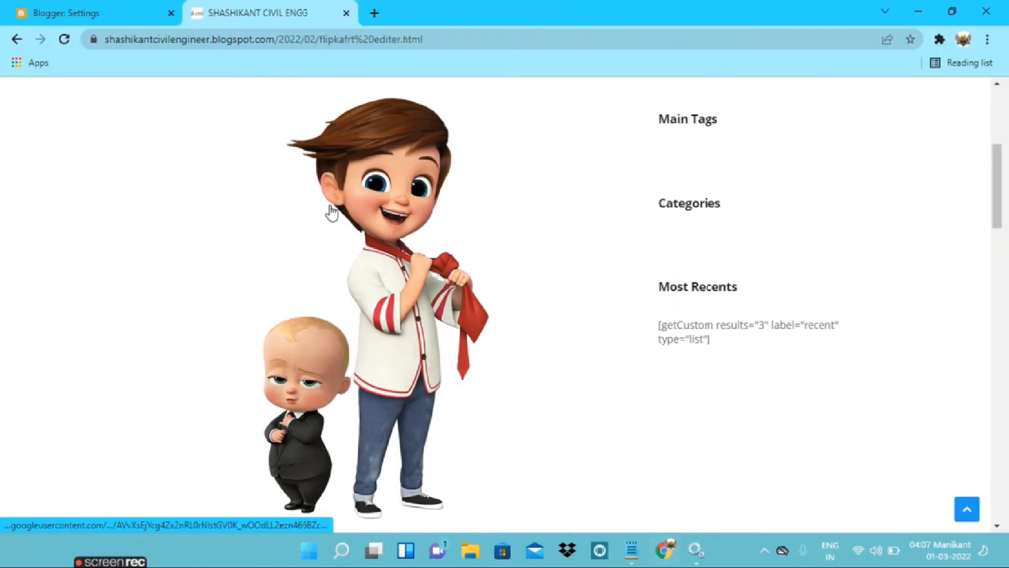
{"action": "scroll", "coordinate": [479, 399], "scroll_direction": "up", "scroll_amount": 2}
{"action": "scroll", "coordinate": [478, 398], "scroll_direction": "down", "scroll_amount": 5}
{"action": "scroll", "coordinate": [350, 322], "scroll_direction": "down", "scroll_amount": 5}
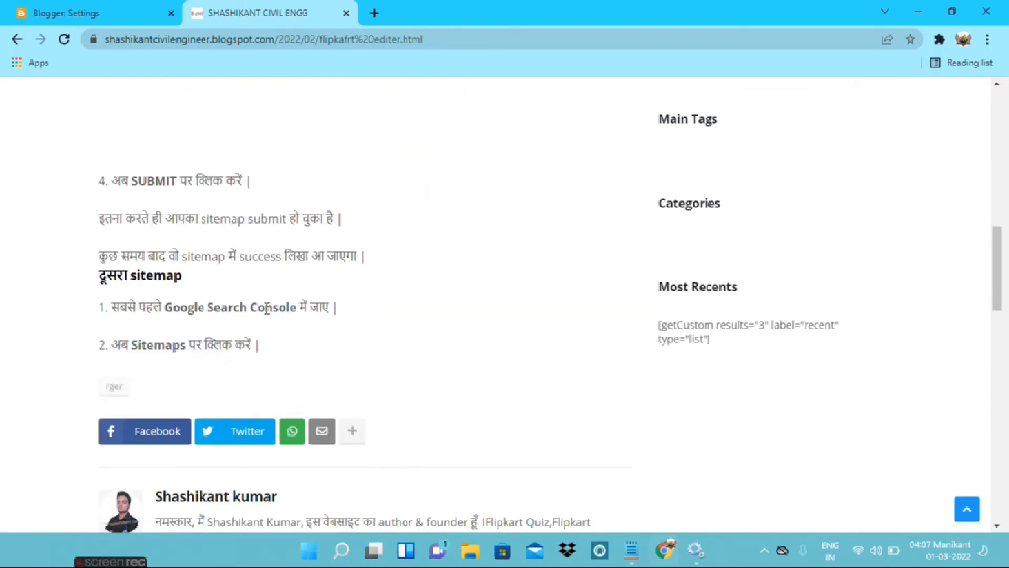
{"action": "scroll", "coordinate": [267, 308], "scroll_direction": "up", "scroll_amount": 4}
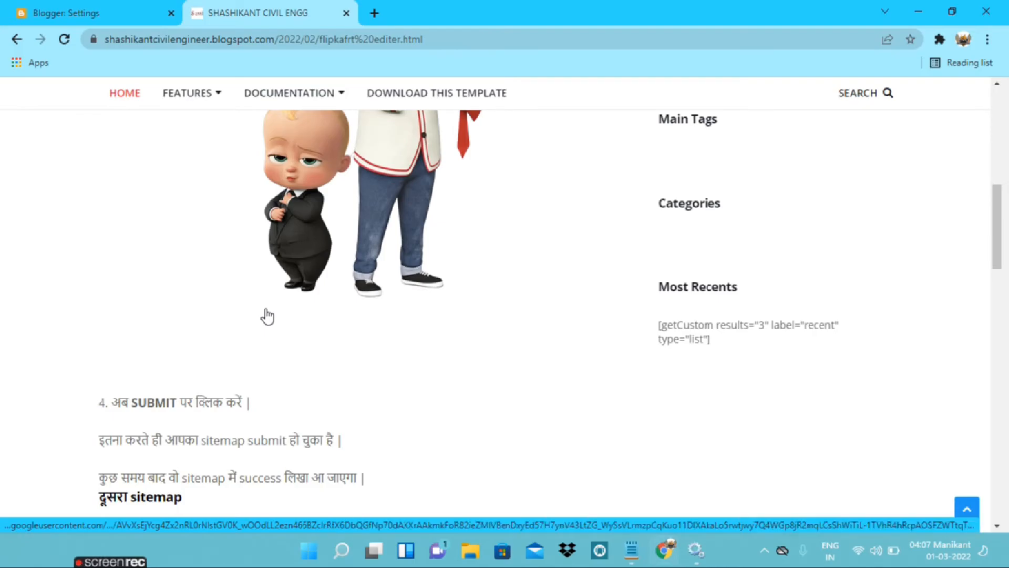
{"action": "scroll", "coordinate": [267, 316], "scroll_direction": "up", "scroll_amount": 6}
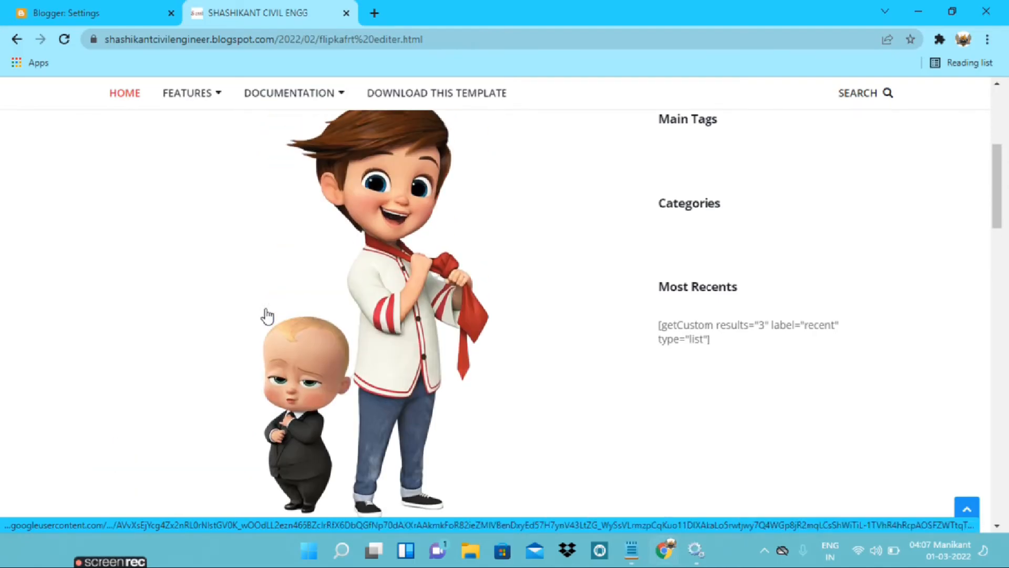
{"action": "scroll", "coordinate": [268, 315], "scroll_direction": "down", "scroll_amount": 2}
{"action": "scroll", "coordinate": [268, 316], "scroll_direction": "down", "scroll_amount": 1}
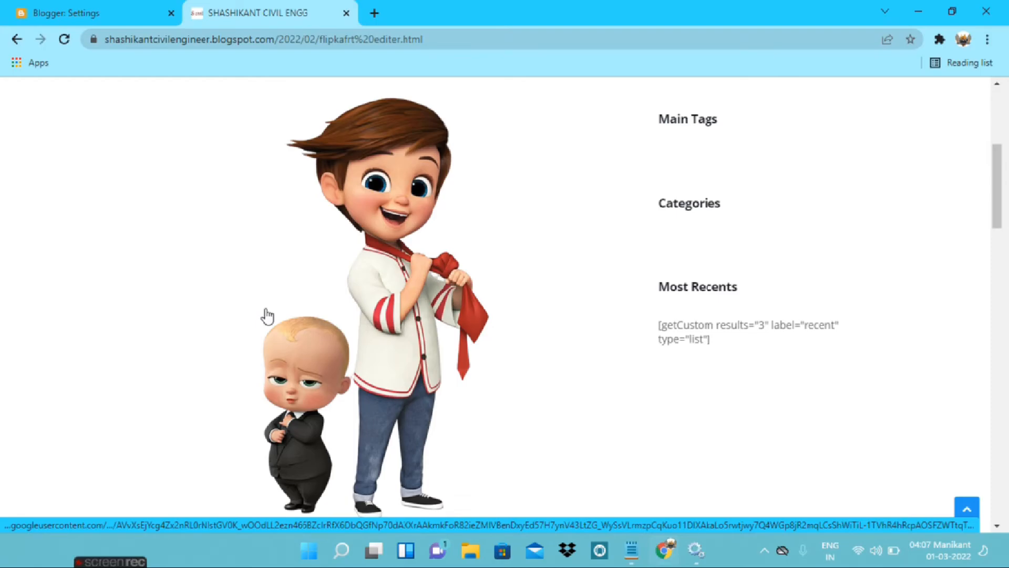
{"action": "scroll", "coordinate": [267, 315], "scroll_direction": "up", "scroll_amount": 4}
{"action": "scroll", "coordinate": [266, 309], "scroll_direction": "up", "scroll_amount": 2}
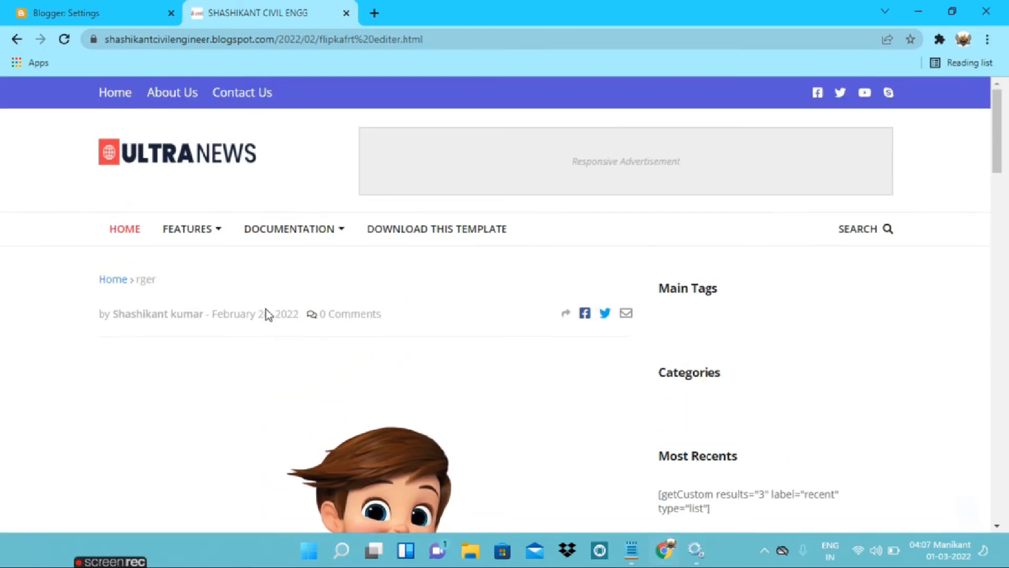